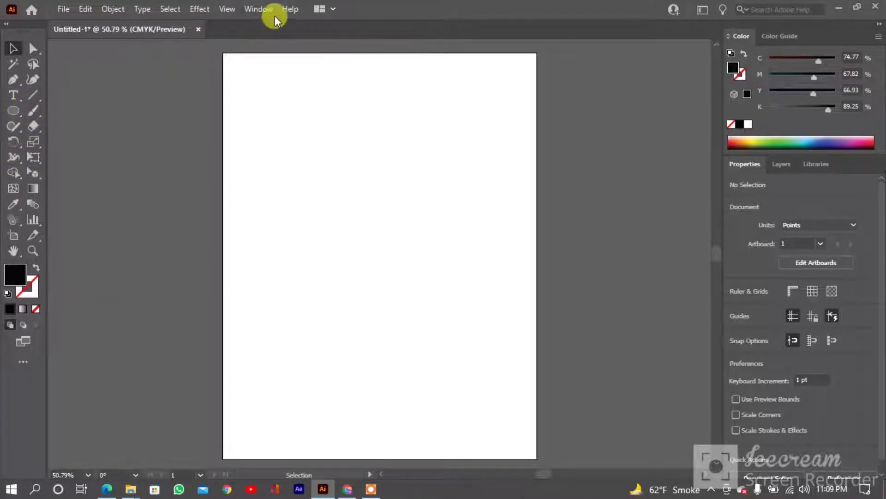
Hide the Advanced toolbar and show it again.
{"action": "left_click", "coordinate": [260, 9]}
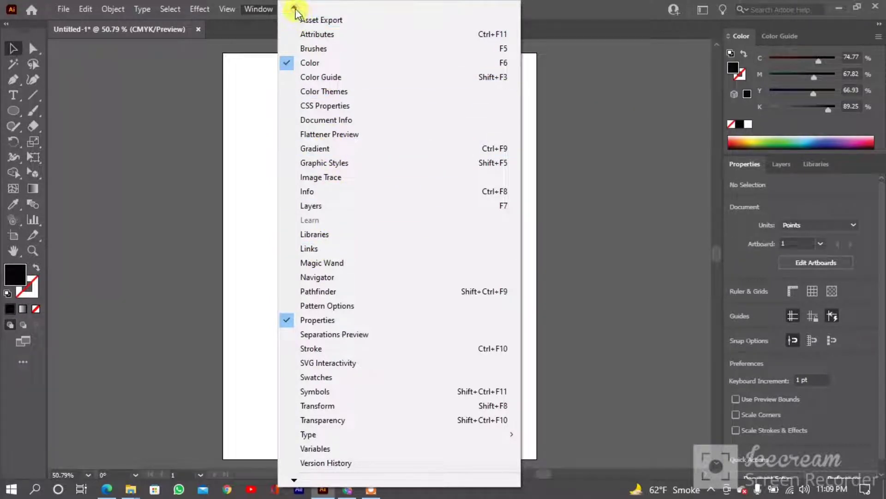
{"action": "mouse_move", "coordinate": [296, 10]}
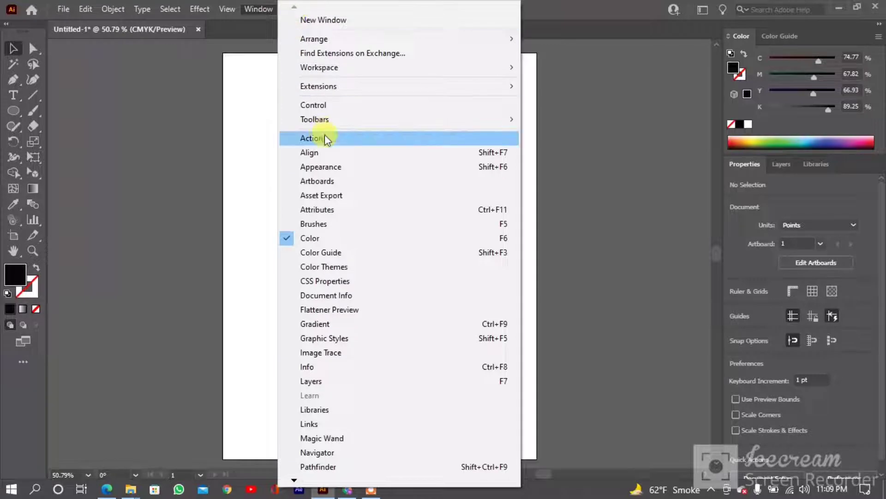
{"action": "mouse_move", "coordinate": [316, 123]}
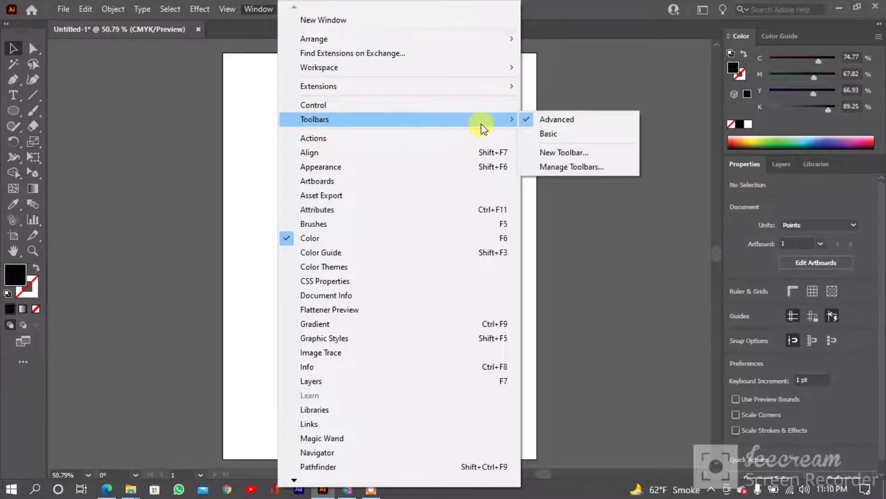
{"action": "left_click", "coordinate": [547, 118]}
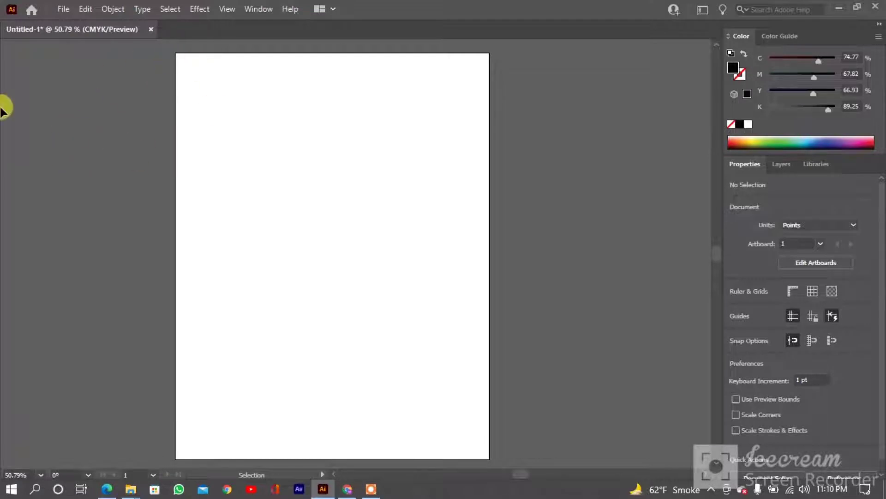
{"action": "left_click", "coordinate": [259, 8]}
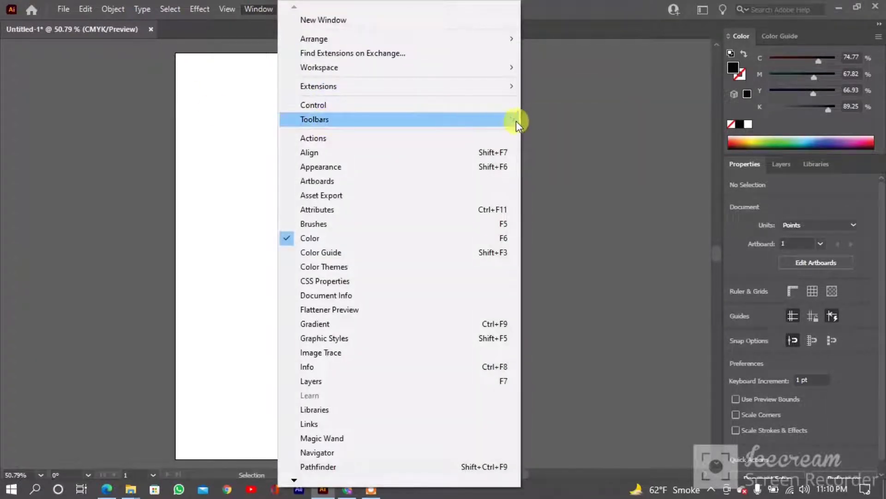
{"action": "left_click", "coordinate": [528, 121]}
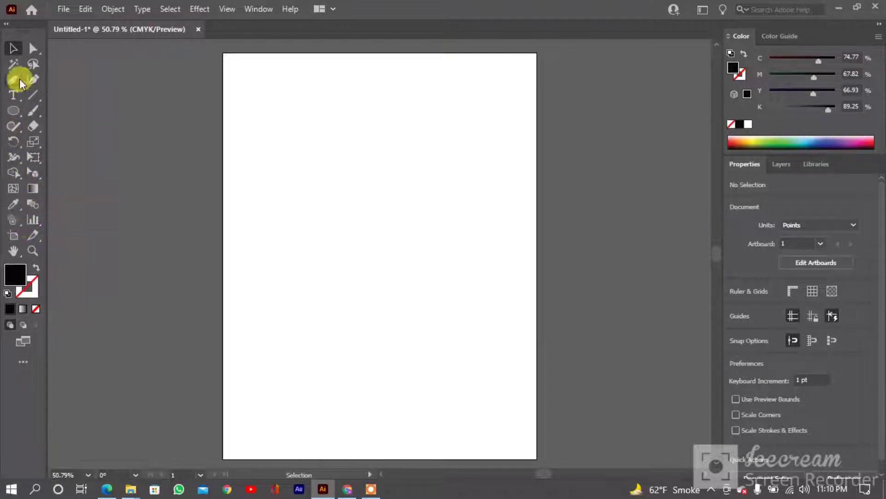
Tear off the shape tools group as a floating panel and place it beside the artboard's upper left.
{"action": "left_click", "coordinate": [13, 112]}
{"action": "left_click", "coordinate": [13, 119]}
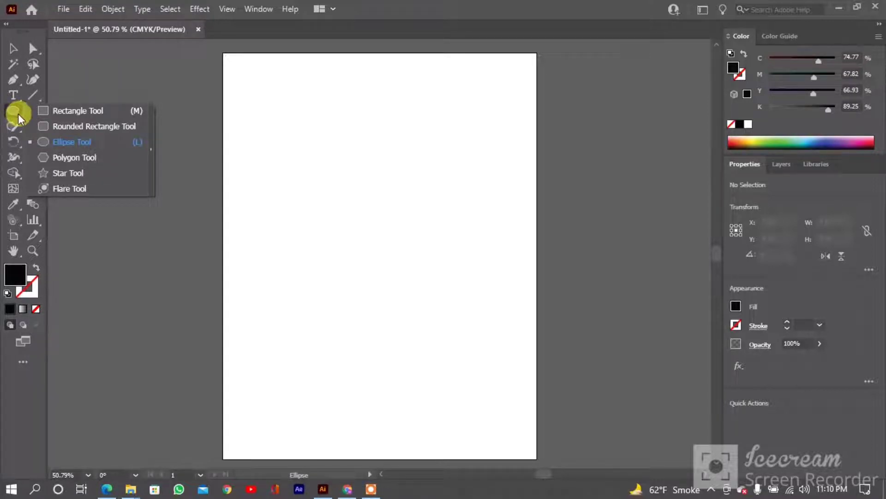
{"action": "right_click", "coordinate": [18, 114]}
{"action": "right_click", "coordinate": [18, 114]}
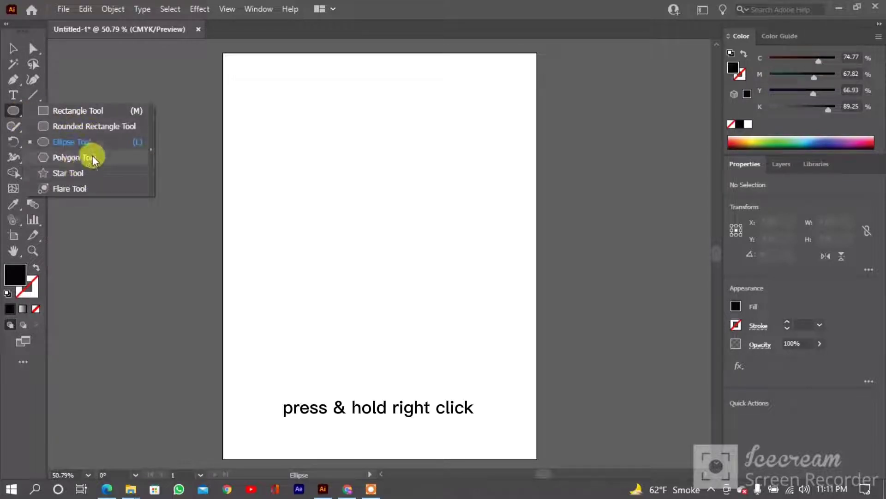
{"action": "left_click", "coordinate": [153, 147]}
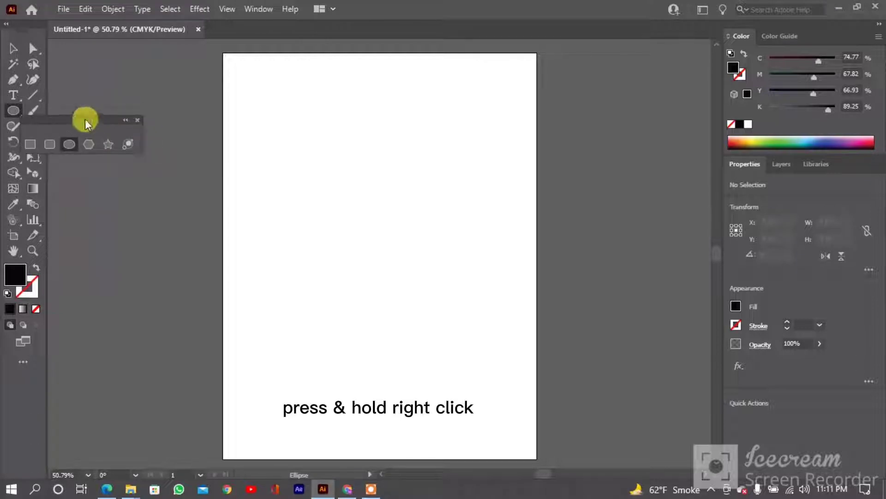
{"action": "left_click_drag", "start_coordinate": [85, 118], "coordinate": [139, 91]}
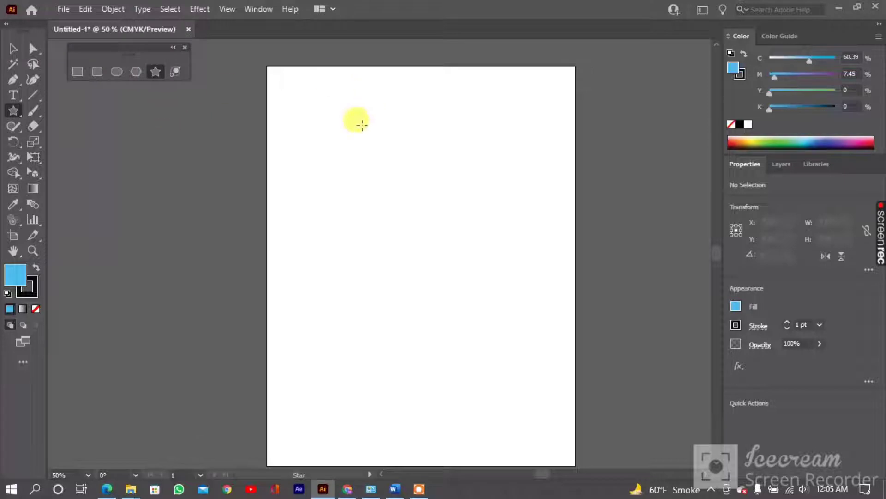
Draw a rectangle about 144 × 116 pt near the artboard's upper-left corner and fill it with white (FFFFFF).
{"action": "left_click", "coordinate": [78, 71]}
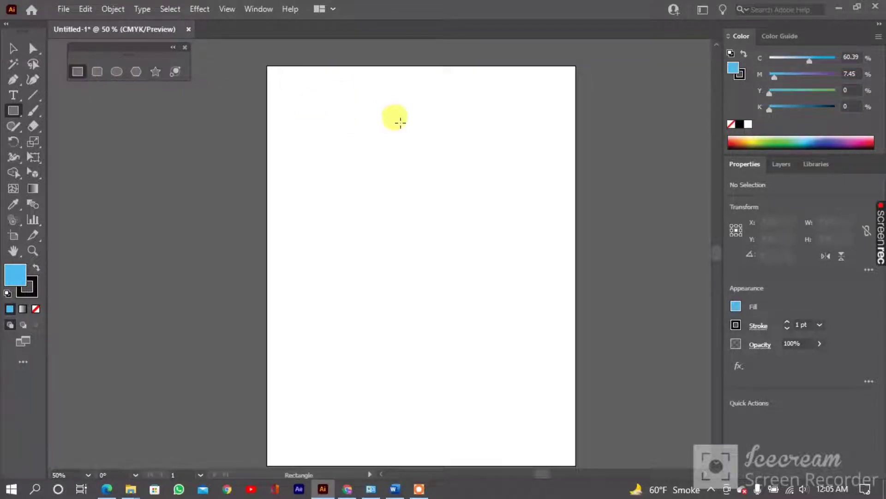
{"action": "left_click_drag", "start_coordinate": [298, 91], "coordinate": [371, 150]}
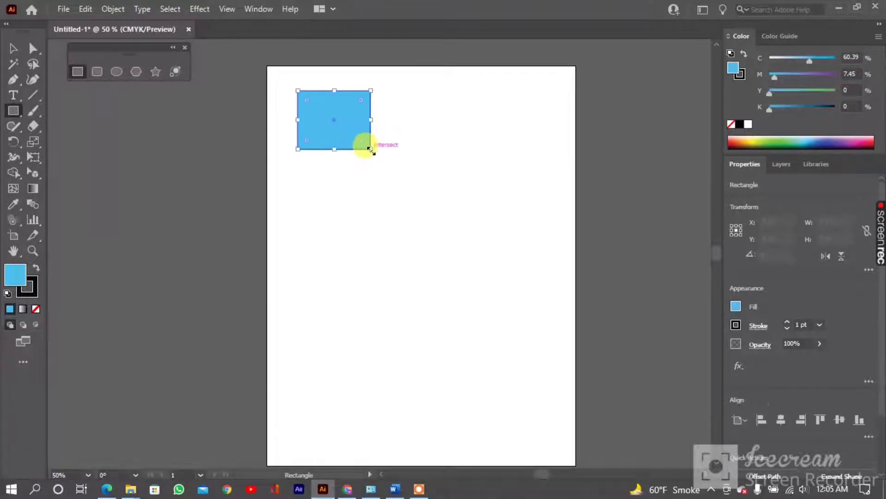
{"action": "double_click", "coordinate": [14, 277]}
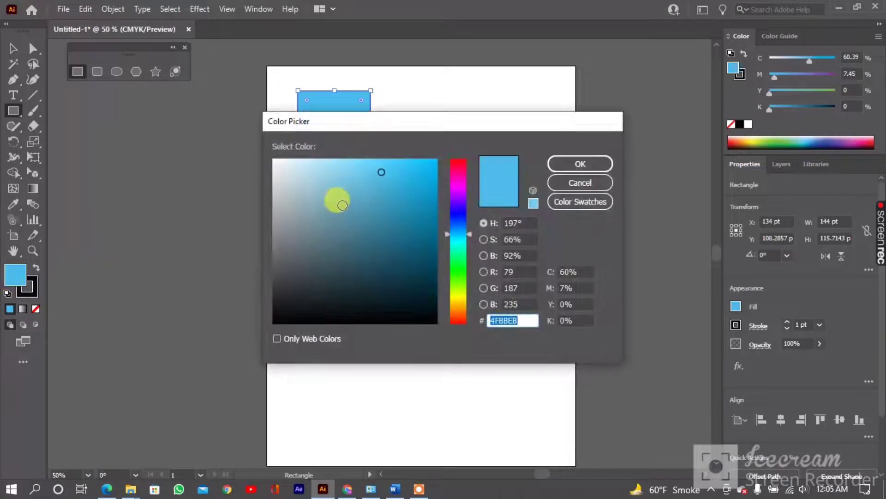
{"action": "left_click_drag", "start_coordinate": [279, 162], "coordinate": [264, 150]}
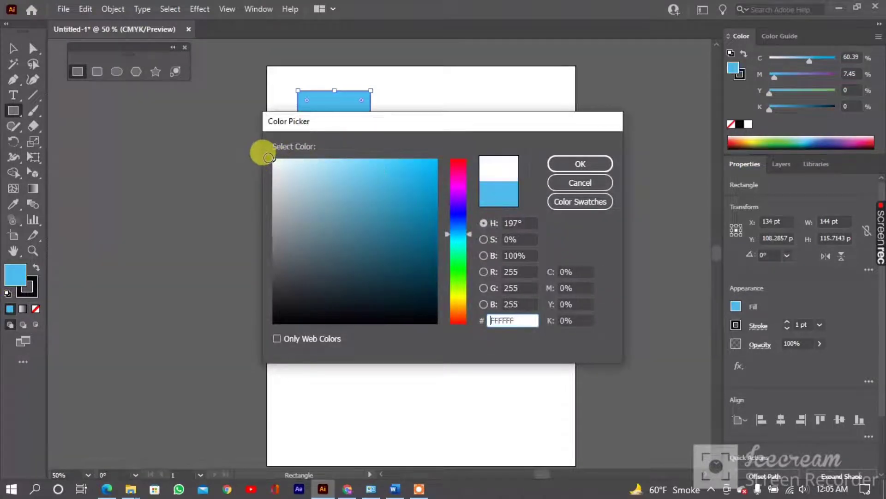
{"action": "left_click", "coordinate": [590, 169]}
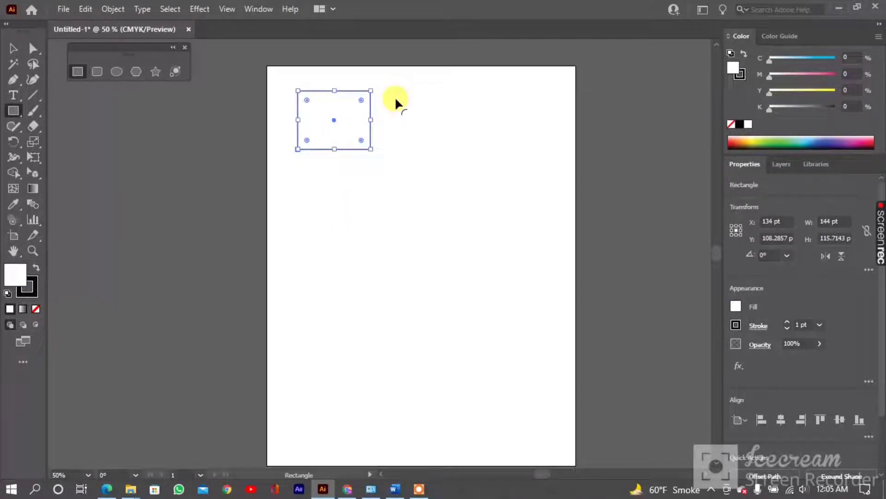
Draw a square about 71 pt wide and a rectangle about 114 × 99 pt in a row beside the first rectangle.
{"action": "mouse_move", "coordinate": [395, 98]}
{"action": "left_mouse_down"}
{"action": "mouse_move", "coordinate": [435, 156]}
{"action": "mouse_move", "coordinate": [450, 160]}
{"action": "mouse_move", "coordinate": [431, 167]}
{"action": "mouse_move", "coordinate": [455, 188]}
{"action": "mouse_move", "coordinate": [438, 127]}
{"action": "mouse_move", "coordinate": [453, 158]}
{"action": "mouse_move", "coordinate": [411, 112]}
{"action": "mouse_move", "coordinate": [430, 134]}
{"action": "left_mouse_up"}
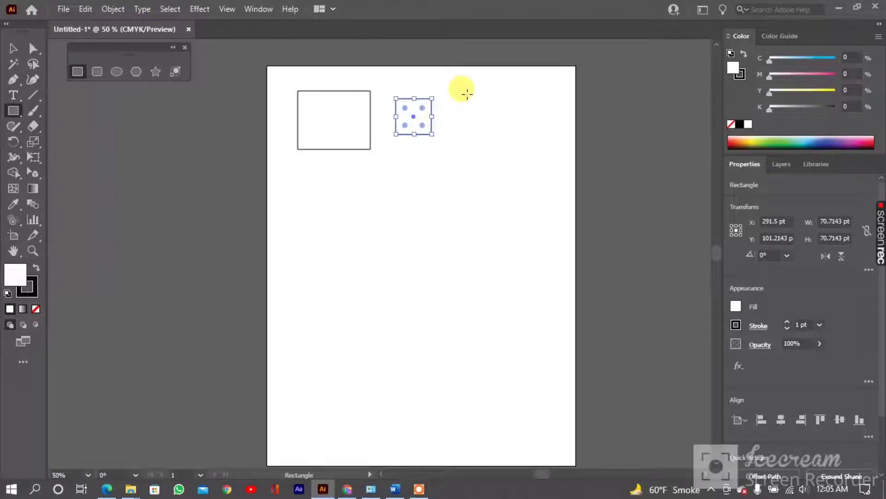
{"action": "mouse_move", "coordinate": [467, 95]}
{"action": "left_mouse_down"}
{"action": "mouse_move", "coordinate": [483, 171]}
{"action": "mouse_move", "coordinate": [511, 177]}
{"action": "mouse_move", "coordinate": [452, 99]}
{"action": "mouse_move", "coordinate": [510, 150]}
{"action": "mouse_move", "coordinate": [487, 83]}
{"action": "mouse_move", "coordinate": [500, 138]}
{"action": "mouse_move", "coordinate": [526, 144]}
{"action": "left_mouse_up"}
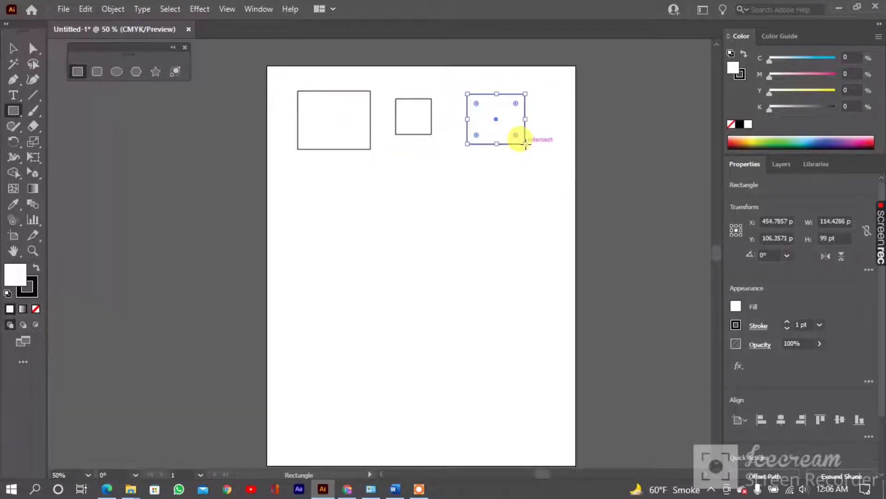
Draw a rounded rectangle about 167 × 93 pt below the first rectangle.
{"action": "left_click", "coordinate": [104, 67]}
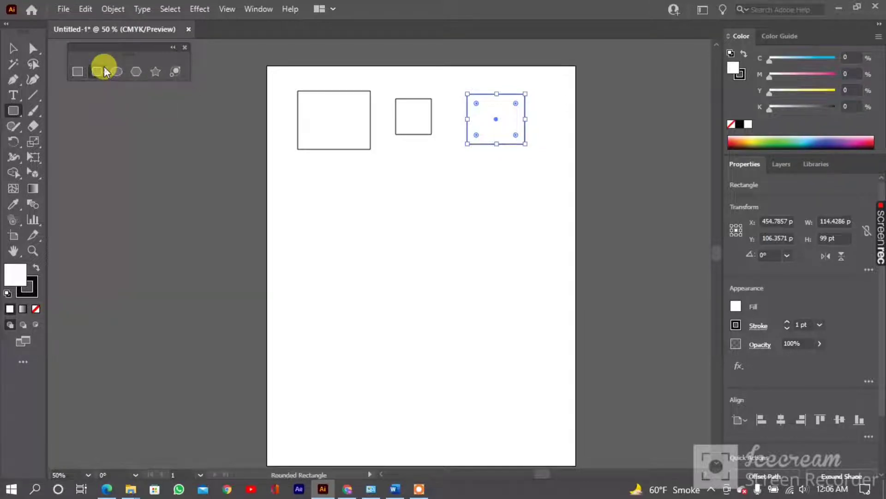
{"action": "left_click_drag", "start_coordinate": [311, 172], "coordinate": [397, 219]}
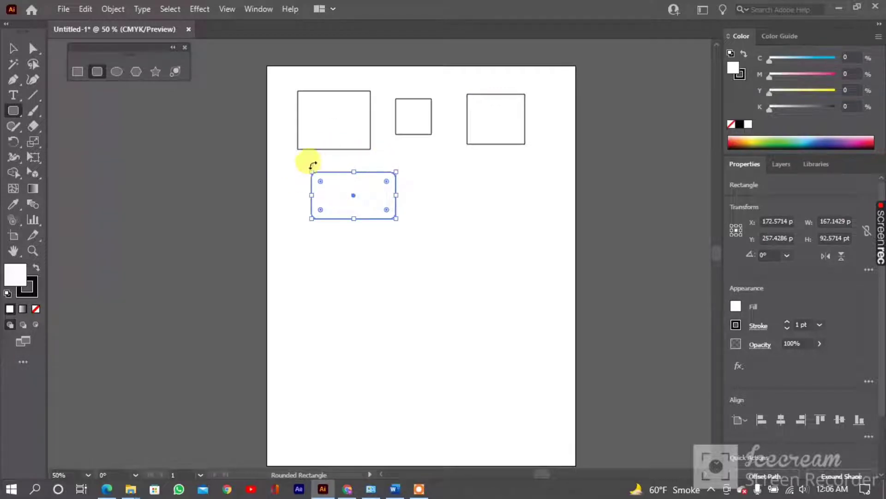
{"action": "left_click", "coordinate": [421, 184]}
{"action": "left_click", "coordinate": [504, 284]}
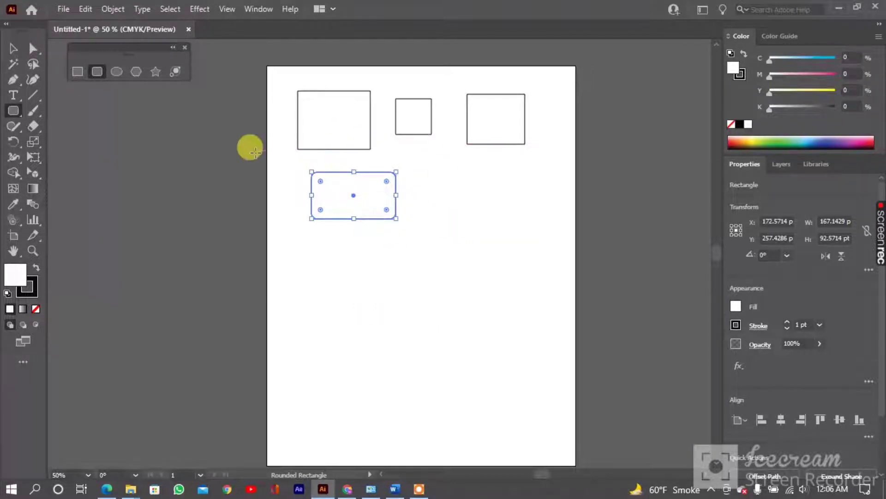
Draw a tall ellipse about 83 × 178 pt, a circle about 129 pt wide and a flat ellipse about 175 × 31 pt around the rounded rectangle.
{"action": "left_click", "coordinate": [121, 67]}
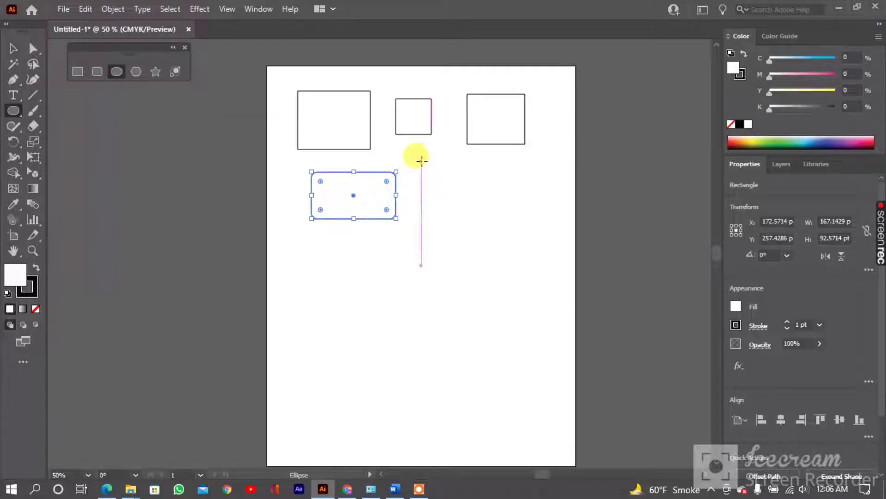
{"action": "left_click_drag", "start_coordinate": [421, 161], "coordinate": [463, 251]}
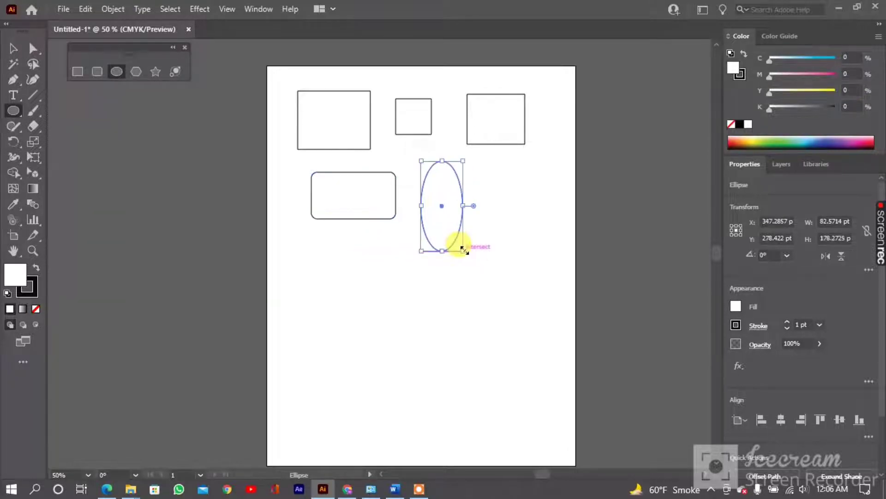
{"action": "left_click_drag", "start_coordinate": [489, 165], "coordinate": [553, 230]}
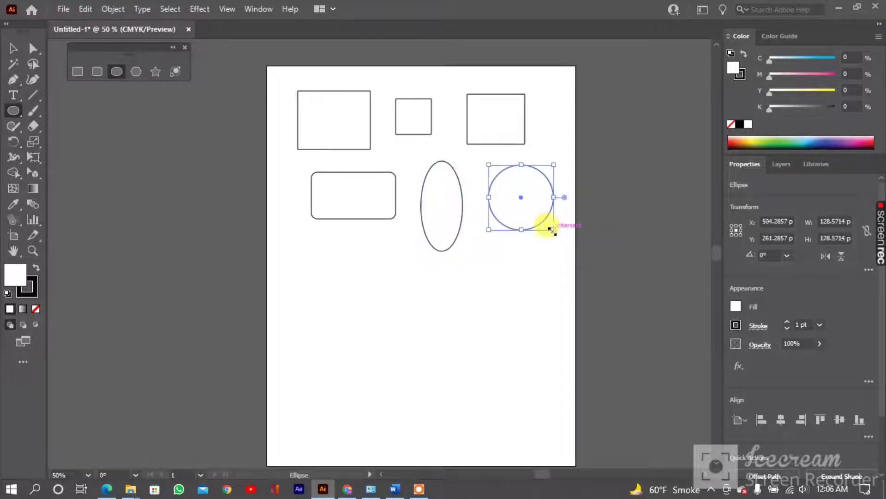
{"action": "left_click_drag", "start_coordinate": [307, 241], "coordinate": [397, 258]}
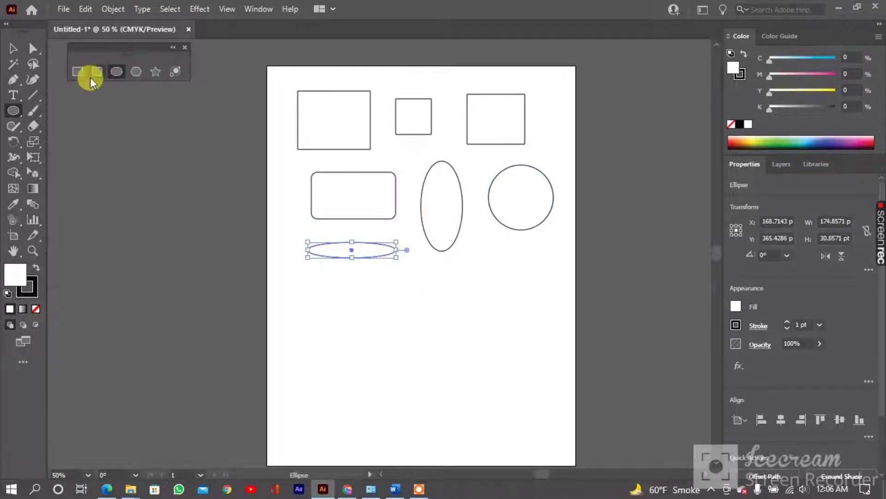
Draw three hexagons across the row below the ellipses, about 114 × 100 pt, 162 × 140 pt and 130 × 113 pt.
{"action": "left_click", "coordinate": [134, 76]}
{"action": "left_click_drag", "start_coordinate": [482, 249], "coordinate": [491, 274]}
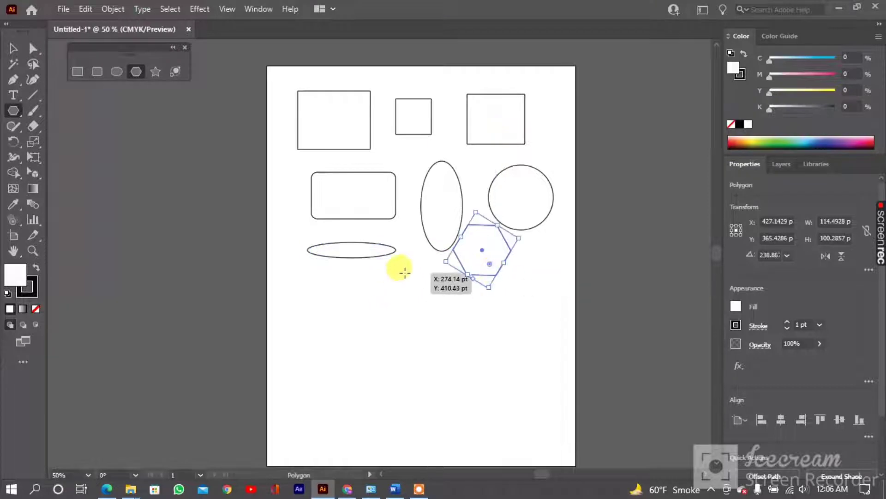
{"action": "left_click_drag", "start_coordinate": [405, 273], "coordinate": [429, 241]}
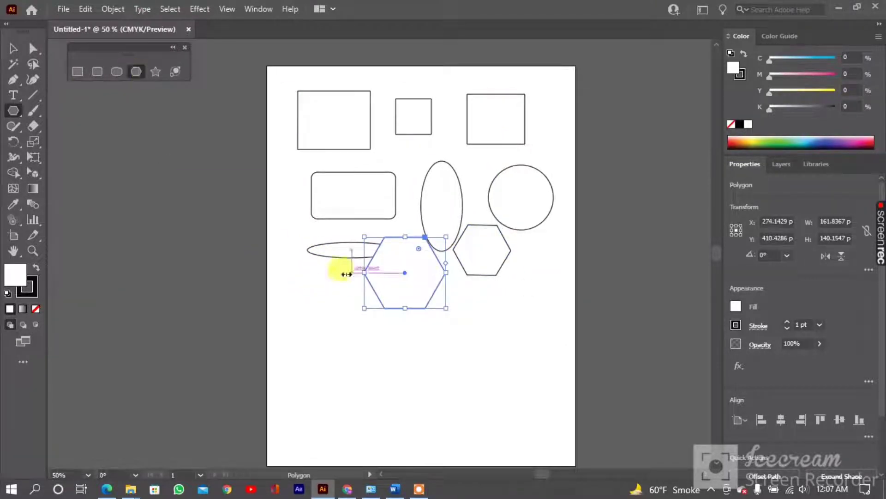
{"action": "left_click_drag", "start_coordinate": [321, 275], "coordinate": [321, 308]}
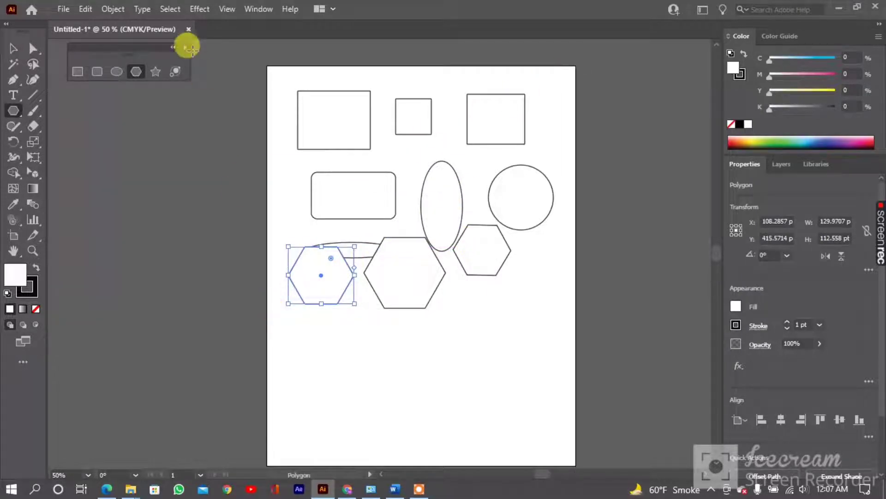
Draw three five-pointed stars: above the tall ellipse, in the artboard's upper-right corner, and over the rounded rectangle's left end.
{"action": "left_click", "coordinate": [158, 72]}
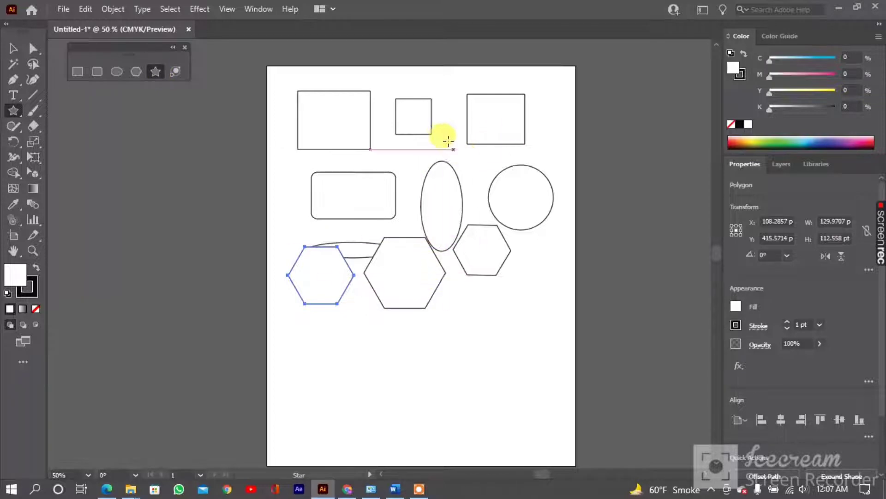
{"action": "left_click_drag", "start_coordinate": [445, 137], "coordinate": [468, 164]}
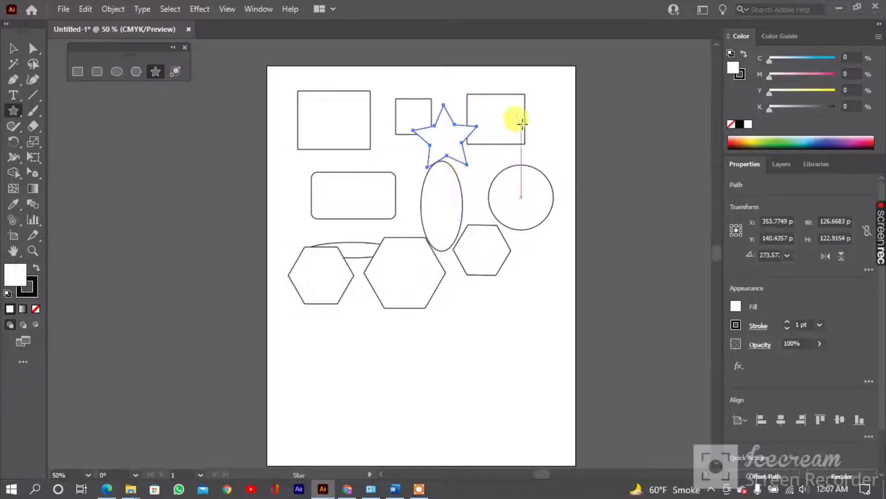
{"action": "left_click_drag", "start_coordinate": [549, 86], "coordinate": [553, 113]}
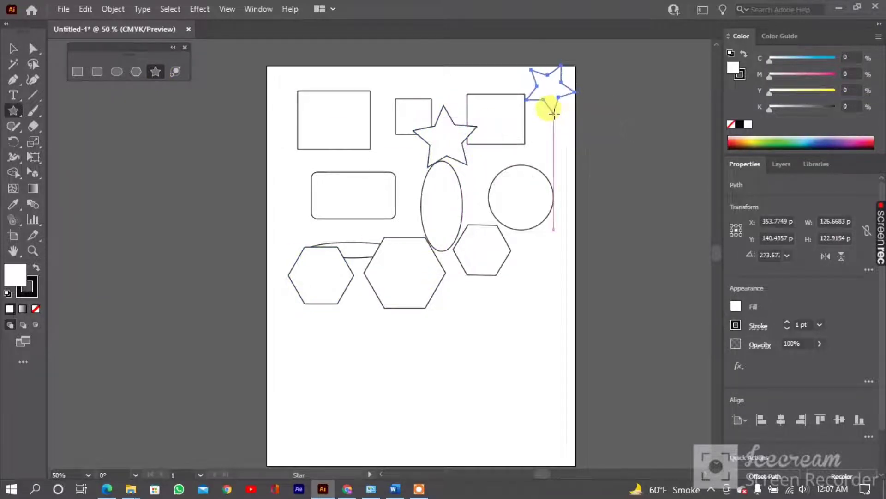
{"action": "left_click_drag", "start_coordinate": [291, 174], "coordinate": [312, 205]}
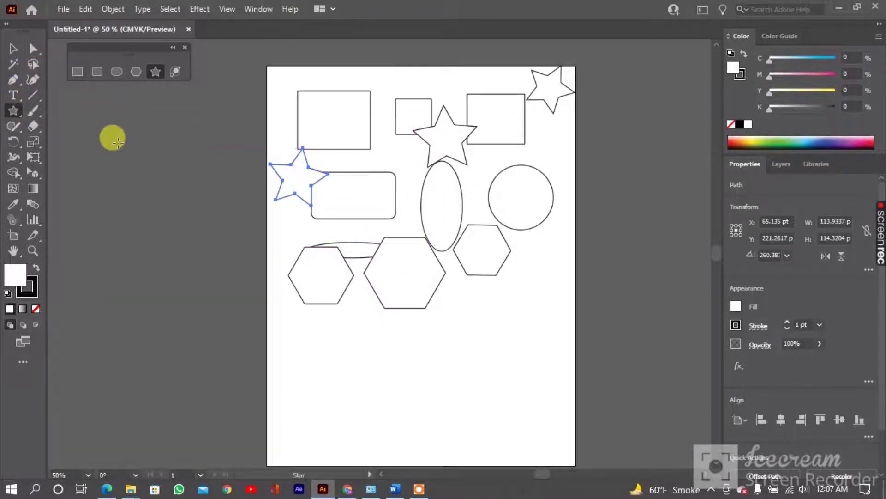
Dismiss the flare options and draw a flare about 785 × 784 pt from the artboard's lower left up toward the small hexagon.
{"action": "left_click", "coordinate": [177, 79]}
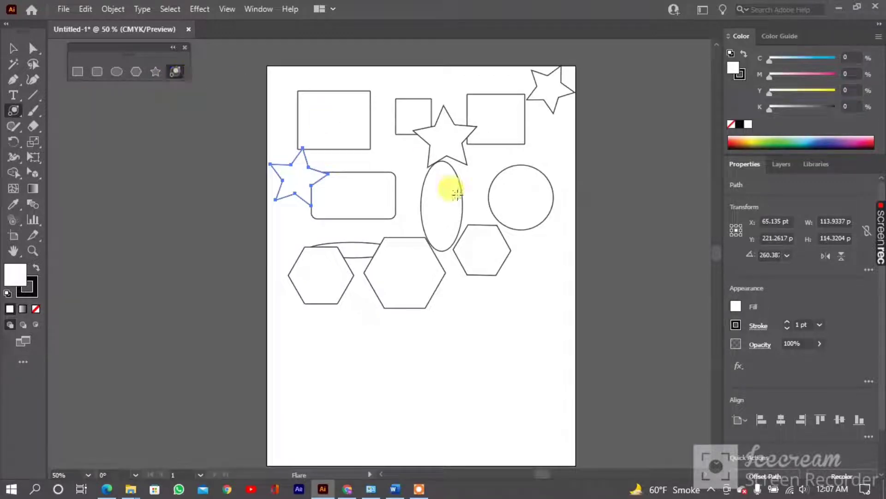
{"action": "left_click", "coordinate": [525, 279]}
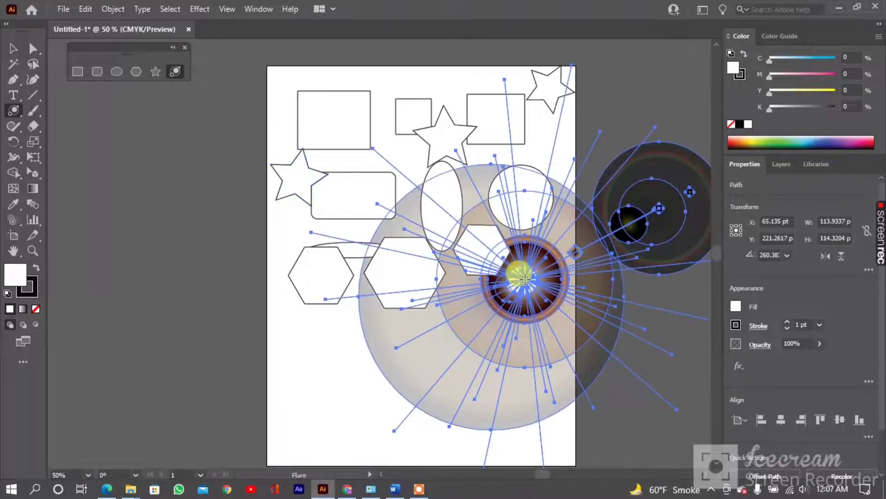
{"action": "left_click", "coordinate": [529, 346]}
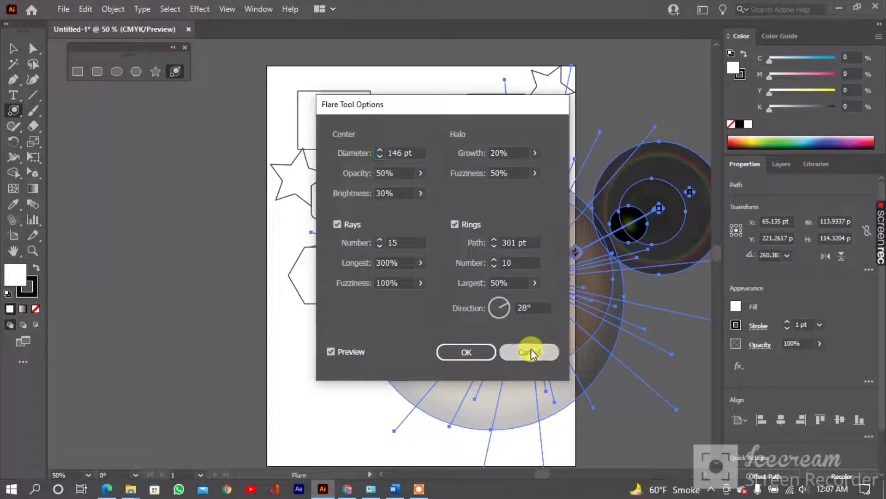
{"action": "mouse_move", "coordinate": [369, 415]}
{"action": "left_mouse_down"}
{"action": "mouse_move", "coordinate": [390, 381]}
{"action": "mouse_move", "coordinate": [402, 384]}
{"action": "mouse_move", "coordinate": [438, 358]}
{"action": "mouse_move", "coordinate": [494, 290]}
{"action": "left_mouse_up"}
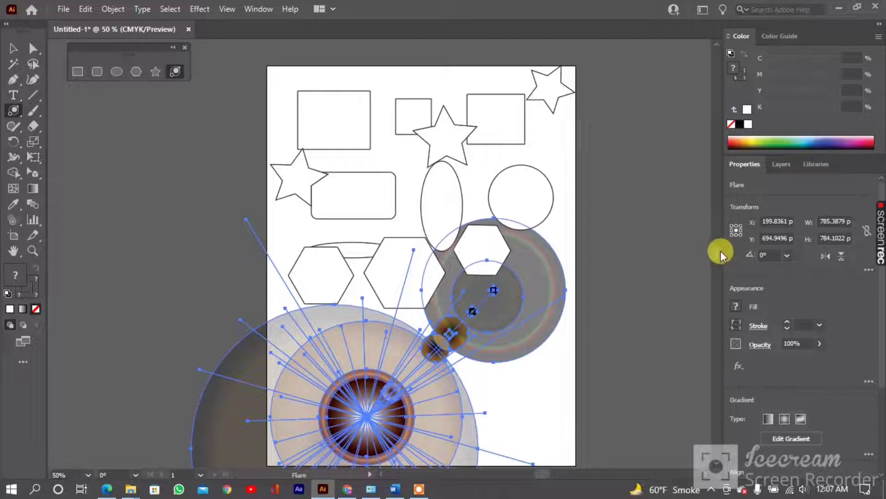
Delete all the shapes and the flare from the artboard, keeping only the star at the rounded rectangle's left end.
{"action": "scroll", "coordinate": [719, 250], "scroll_direction": "down", "scroll_amount": 5}
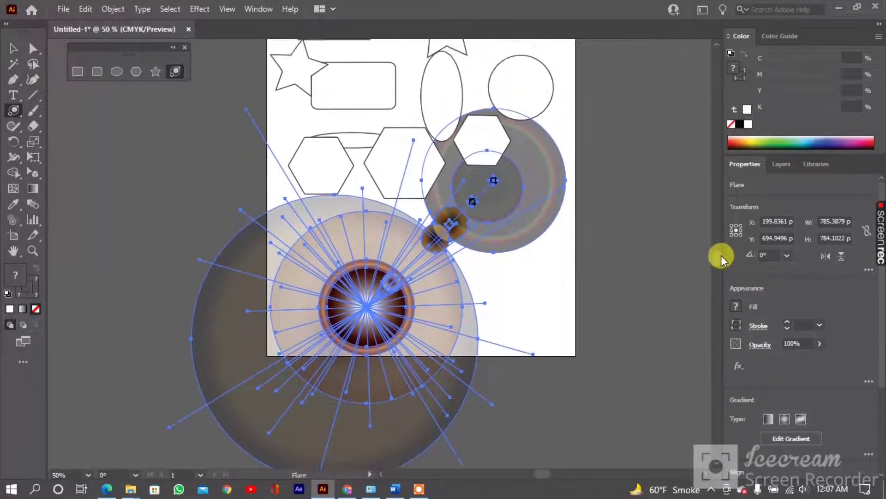
{"action": "scroll", "coordinate": [721, 254], "scroll_direction": "up", "scroll_amount": 3}
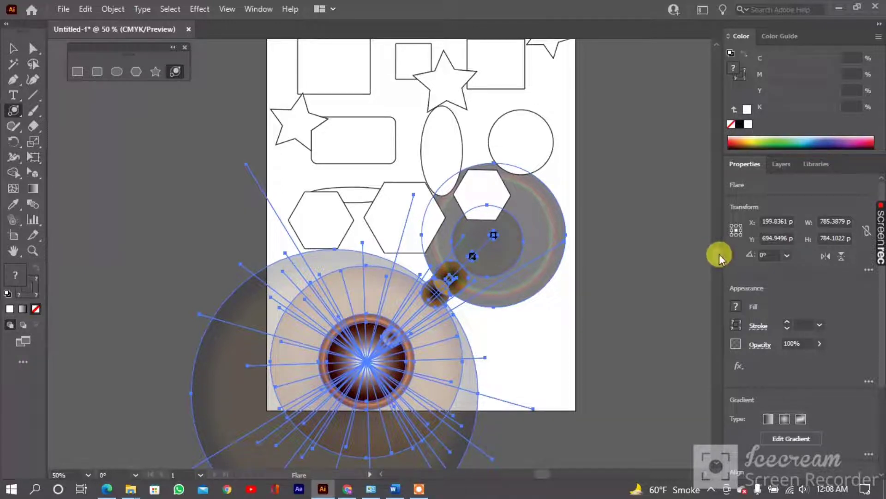
{"action": "scroll", "coordinate": [718, 252], "scroll_direction": "up", "scroll_amount": 3}
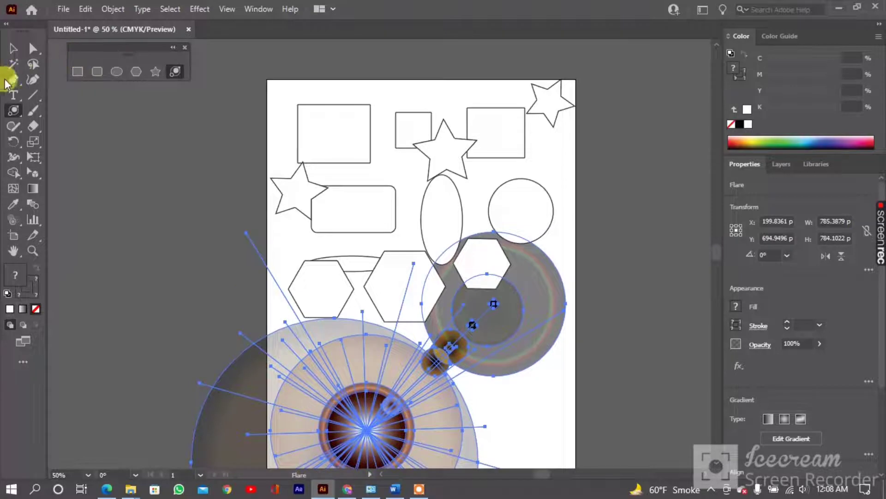
{"action": "left_click", "coordinate": [14, 48]}
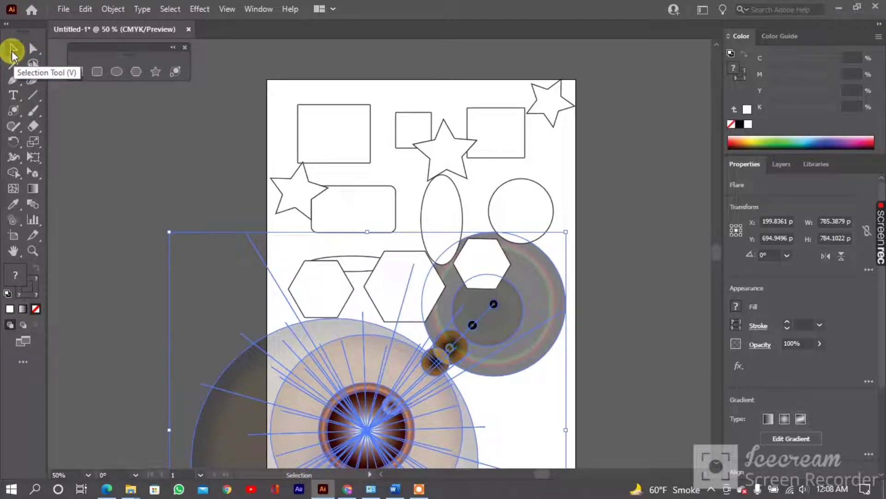
{"action": "left_click", "coordinate": [319, 113]}
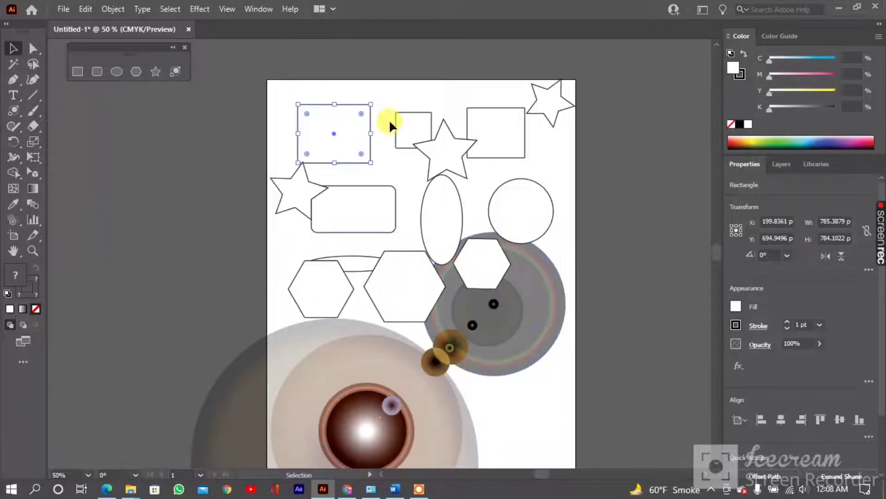
{"action": "left_click_drag", "start_coordinate": [277, 93], "coordinate": [513, 134]}
{"action": "left_click_drag", "start_coordinate": [587, 157], "coordinate": [586, 155]}
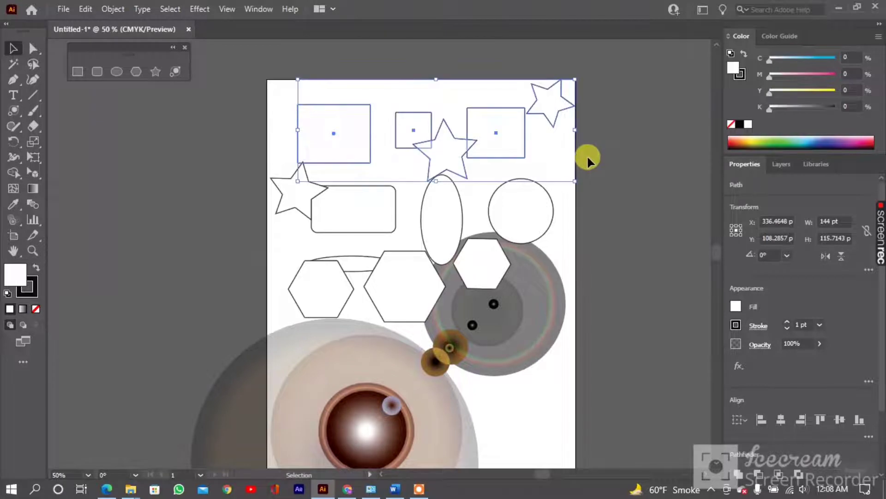
{"action": "left_click_drag", "start_coordinate": [451, 135], "coordinate": [464, 114]}
{"action": "key", "text": "Delete"}
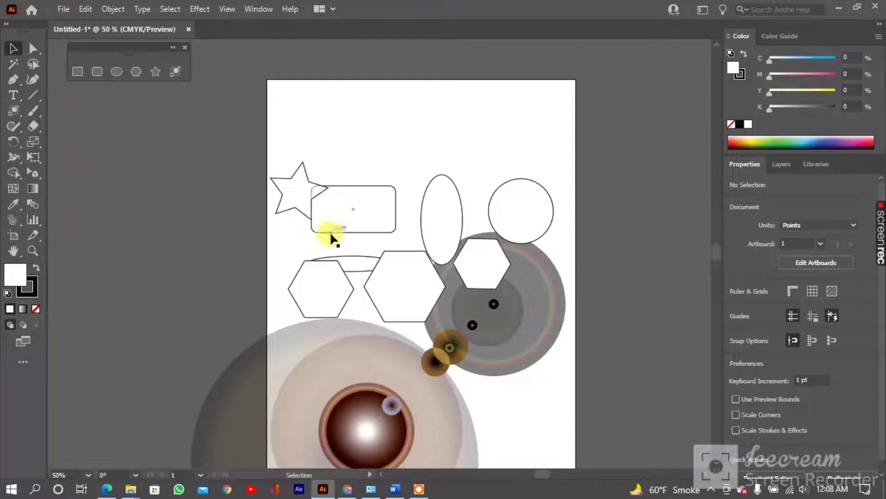
{"action": "left_click_drag", "start_coordinate": [273, 230], "coordinate": [526, 472]}
{"action": "key", "text": "Delete"}
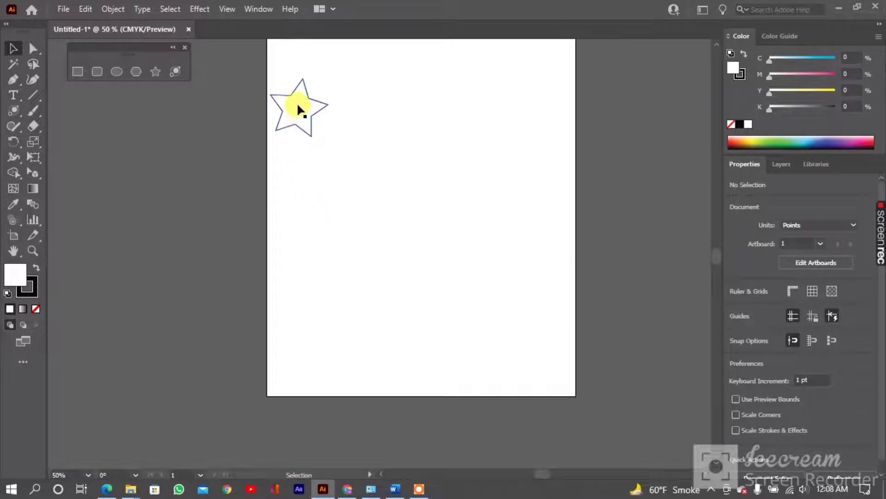
Move the remaining star toward the artboard's upper middle and place a new star about 237 × 229 pt below it.
{"action": "left_click_drag", "start_coordinate": [298, 106], "coordinate": [391, 131]}
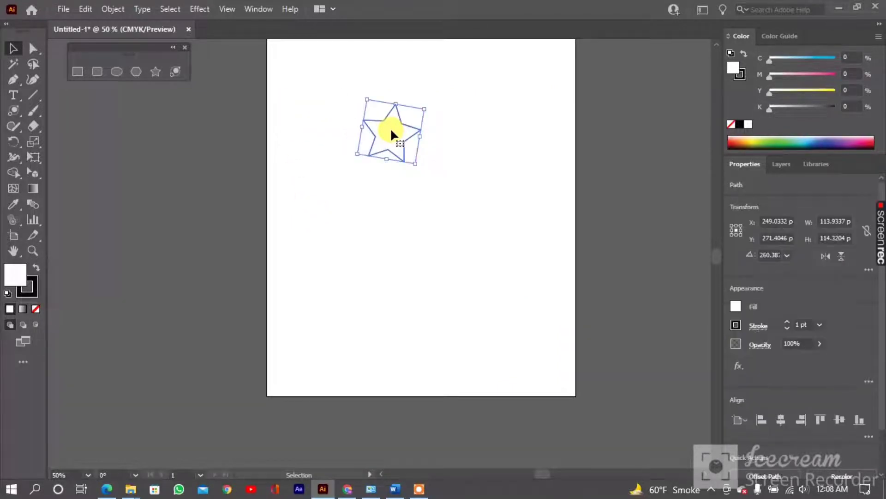
{"action": "left_click", "coordinate": [526, 168]}
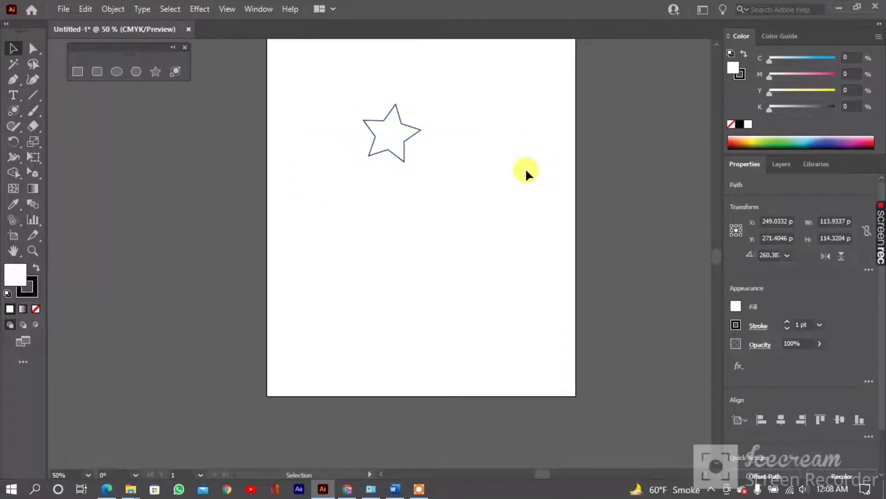
{"action": "left_click", "coordinate": [148, 70]}
{"action": "left_click_drag", "start_coordinate": [385, 193], "coordinate": [392, 254]}
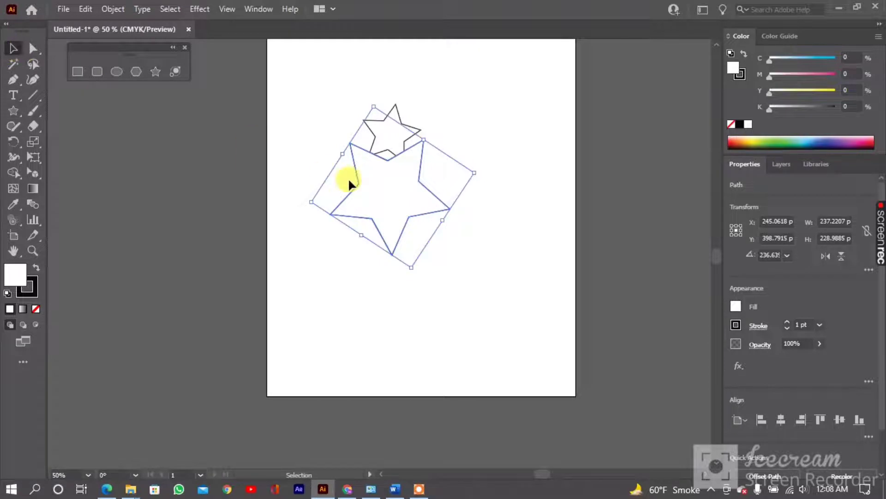
{"action": "left_click_drag", "start_coordinate": [376, 177], "coordinate": [387, 223]}
{"action": "left_click", "coordinate": [143, 187]}
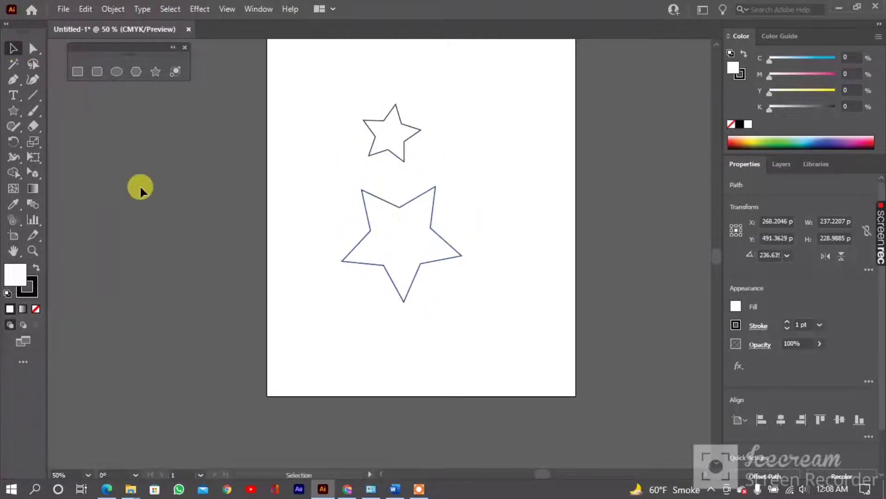
Reshape the large star with Direct Selection, pulling its upper-right point into the body and its upper-left point down and outward.
{"action": "left_click", "coordinate": [33, 50]}
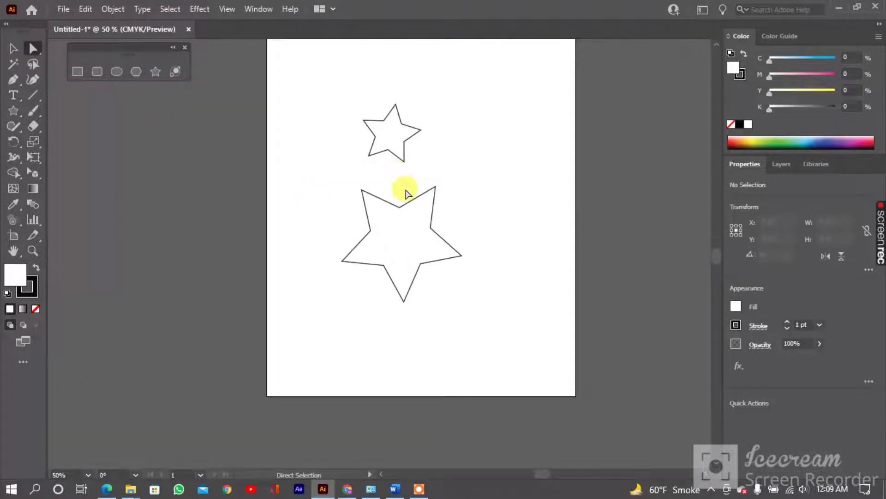
{"action": "left_click_drag", "start_coordinate": [405, 188], "coordinate": [451, 229]}
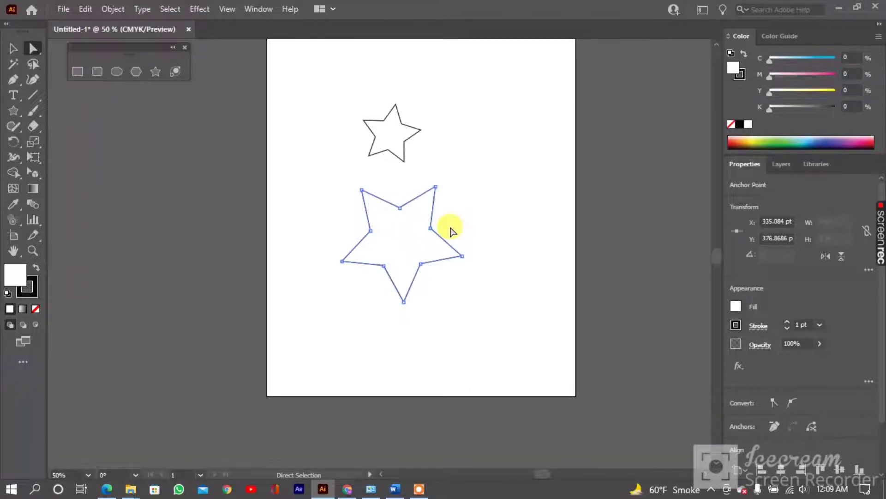
{"action": "left_click_drag", "start_coordinate": [436, 188], "coordinate": [392, 243]}
{"action": "left_click", "coordinate": [362, 192]}
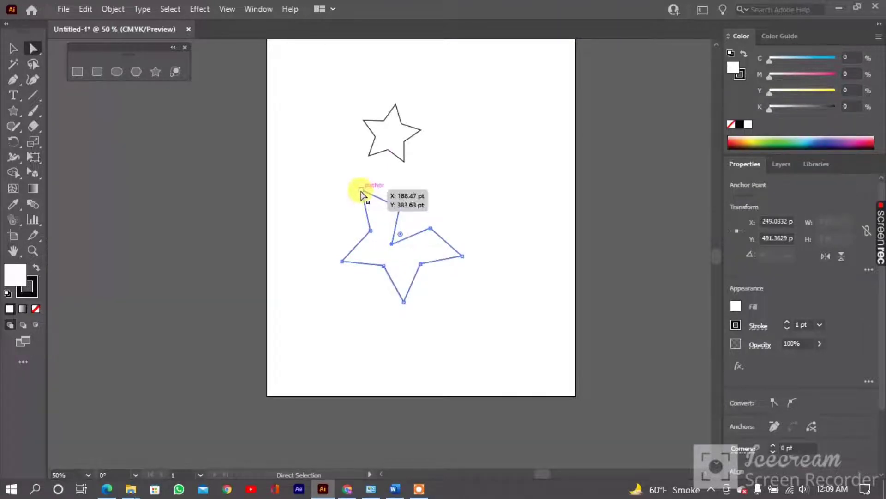
{"action": "mouse_move", "coordinate": [344, 197]}
{"action": "left_mouse_down"}
{"action": "mouse_move", "coordinate": [382, 228]}
{"action": "mouse_move", "coordinate": [398, 221]}
{"action": "mouse_move", "coordinate": [362, 192]}
{"action": "mouse_move", "coordinate": [342, 209]}
{"action": "left_mouse_up"}
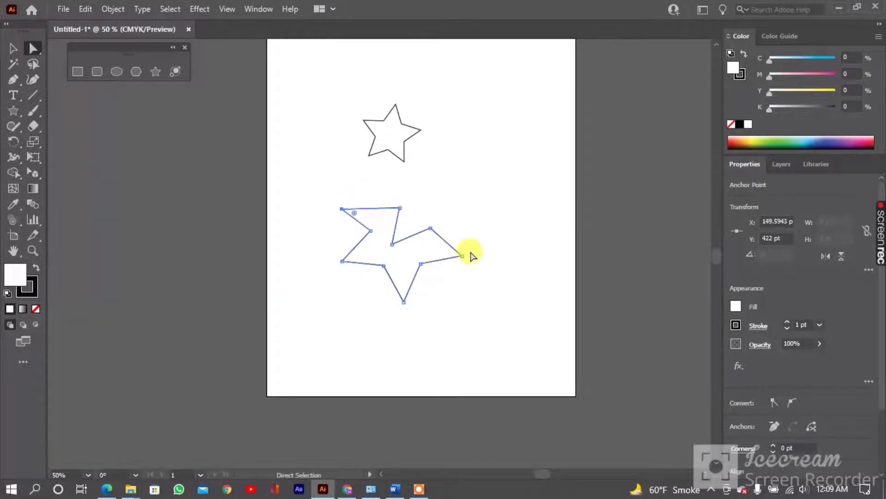
Shift the large star's right point down and inward, its lower-left point slightly down and its bottom point to the left.
{"action": "left_click_drag", "start_coordinate": [462, 259], "coordinate": [451, 273]}
{"action": "left_click", "coordinate": [503, 268]}
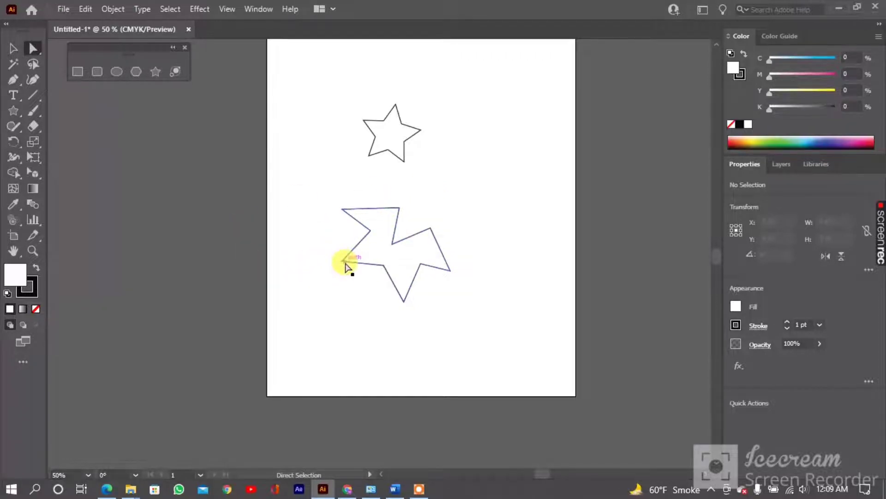
{"action": "left_click_drag", "start_coordinate": [342, 262], "coordinate": [340, 268]}
{"action": "left_click_drag", "start_coordinate": [403, 304], "coordinate": [392, 301]}
{"action": "left_click", "coordinate": [459, 227]}
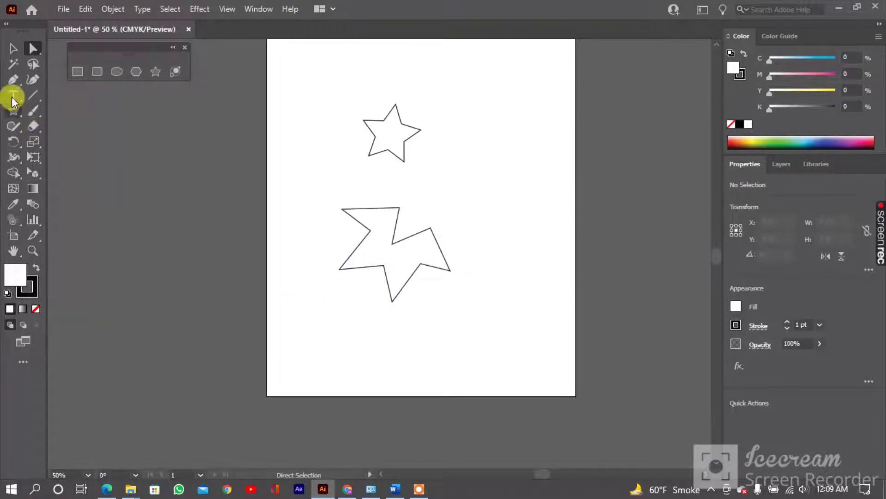
Draw three rectangles around the small star: a square about 35 pt wide, a small upright one, and one about 98 × 135 pt.
{"action": "left_click", "coordinate": [13, 65]}
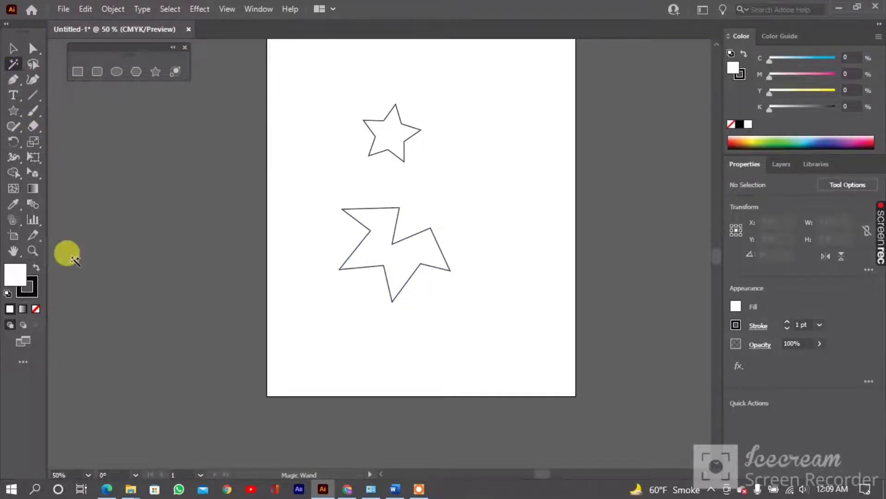
{"action": "left_click", "coordinate": [79, 71]}
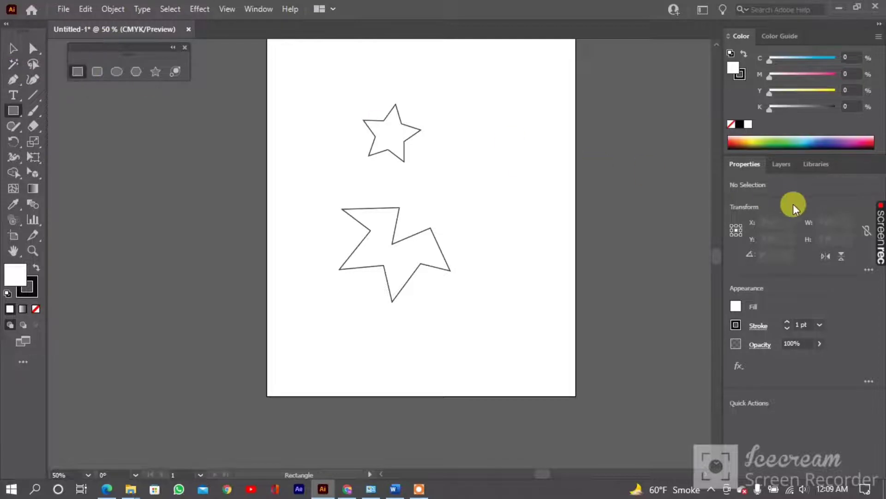
{"action": "left_click_drag", "start_coordinate": [460, 150], "coordinate": [478, 167]}
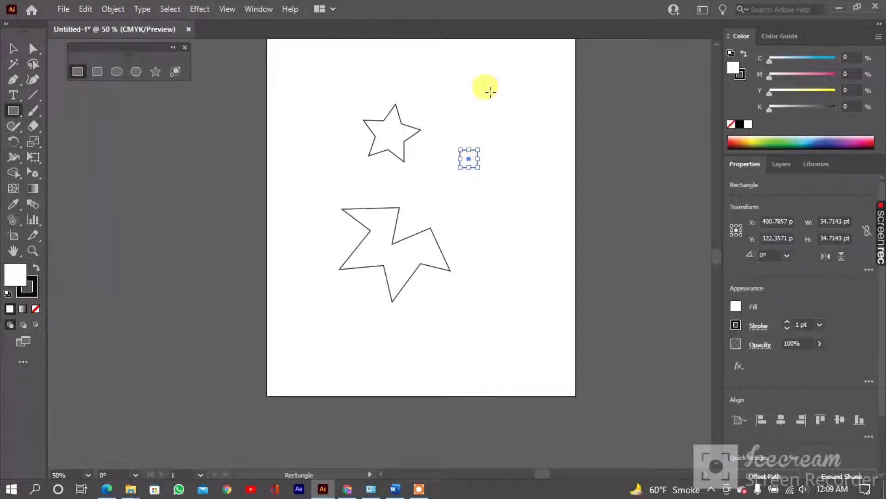
{"action": "left_click_drag", "start_coordinate": [490, 91], "coordinate": [517, 133]}
{"action": "left_click_drag", "start_coordinate": [310, 54], "coordinate": [359, 122]}
Draw three stars around the existing shapes, about 233 × 229 pt, 76 × 80 pt and 149 × 148 pt.
{"action": "left_click", "coordinate": [154, 72]}
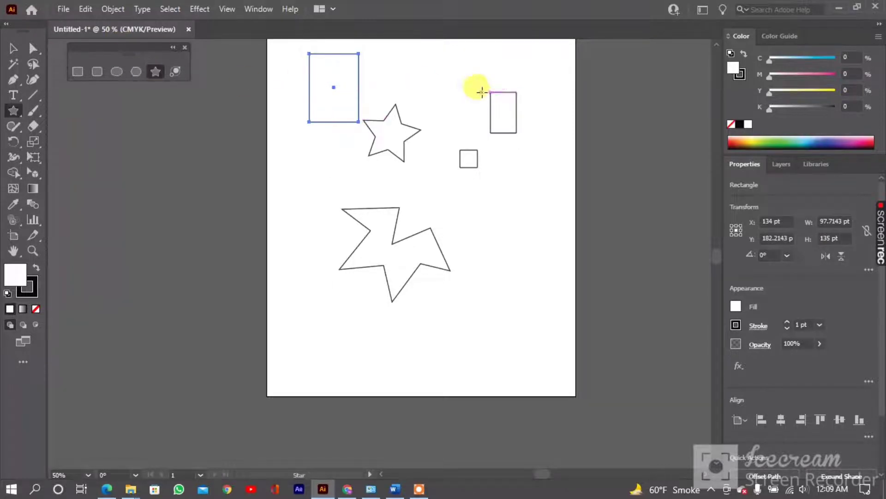
{"action": "left_click_drag", "start_coordinate": [423, 68], "coordinate": [460, 125]}
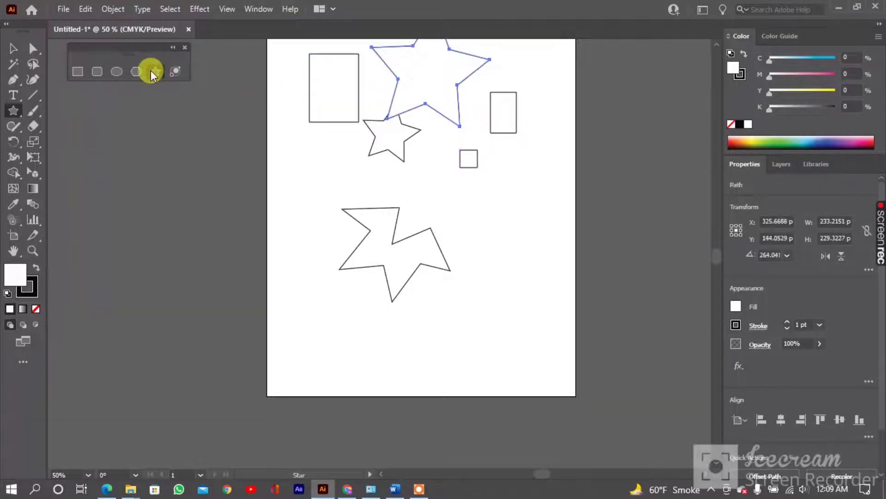
{"action": "left_click_drag", "start_coordinate": [349, 174], "coordinate": [359, 198]}
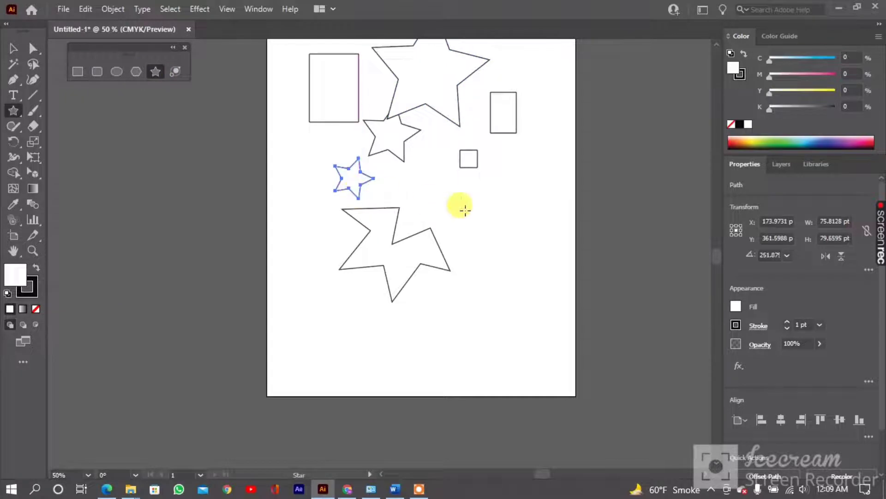
{"action": "left_click_drag", "start_coordinate": [462, 206], "coordinate": [481, 245]}
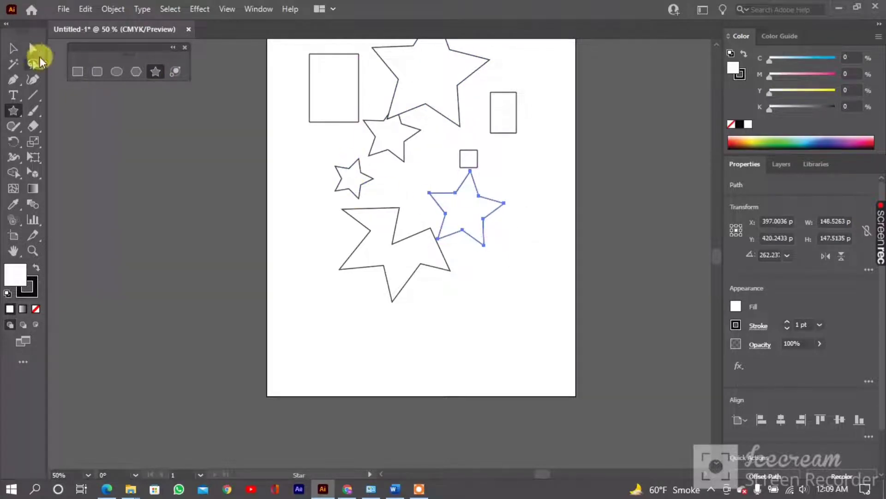
Fill the selected star light purple (C 47.84, M 46.27, Y 0, K 0) and draw four more stars in that colour around it.
{"action": "left_click", "coordinate": [827, 138]}
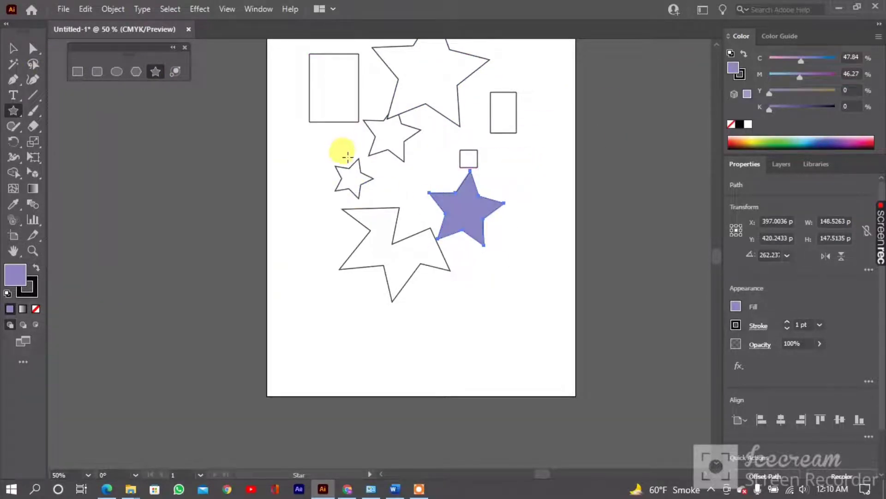
{"action": "left_click_drag", "start_coordinate": [322, 161], "coordinate": [312, 178]}
{"action": "left_click_drag", "start_coordinate": [415, 173], "coordinate": [429, 173]}
{"action": "left_click_drag", "start_coordinate": [535, 167], "coordinate": [541, 195]}
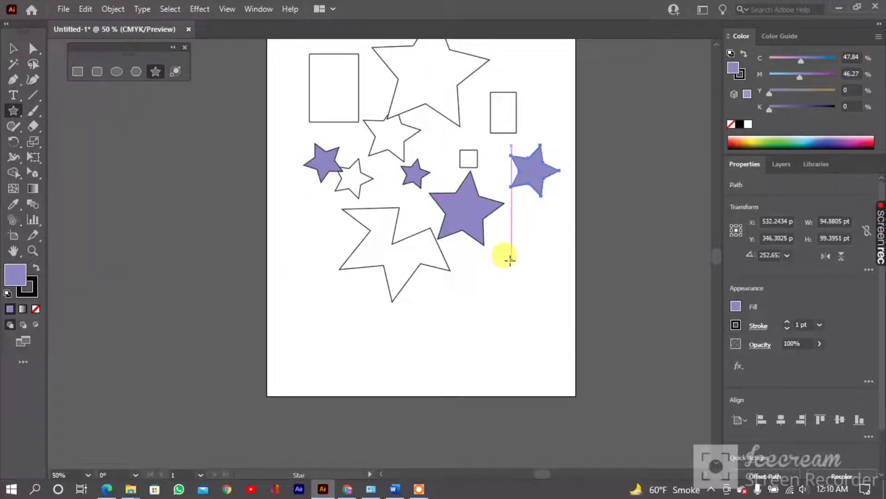
{"action": "left_click_drag", "start_coordinate": [510, 257], "coordinate": [519, 274]}
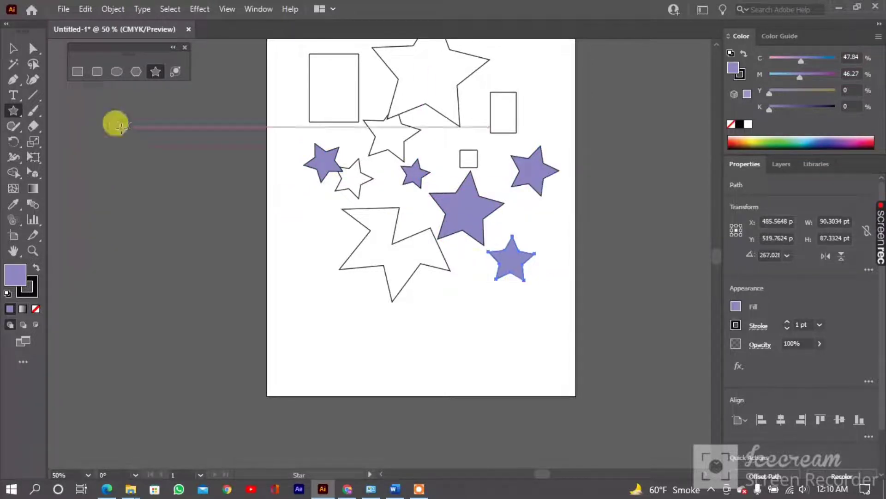
Set the fill to orange (C 6.67, M 61.96, Y 100, K 0.39) and draw four ellipses, including a circle about 66 pt wide.
{"action": "left_click", "coordinate": [116, 71]}
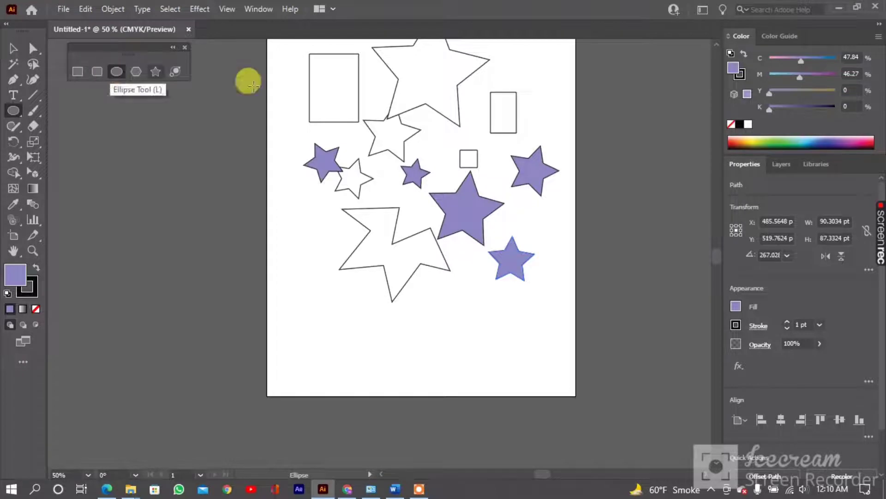
{"action": "left_click", "coordinate": [744, 137]}
{"action": "left_click_drag", "start_coordinate": [292, 249], "coordinate": [323, 284]}
{"action": "left_click_drag", "start_coordinate": [441, 326], "coordinate": [475, 359]}
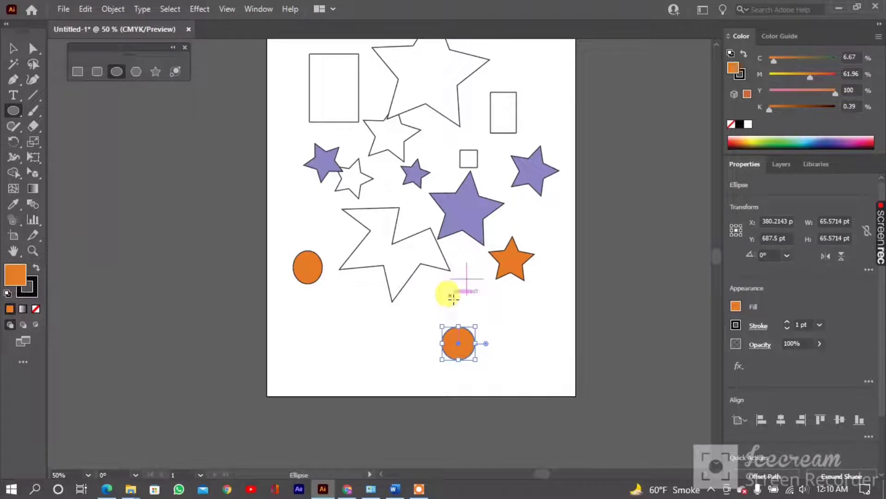
{"action": "left_click_drag", "start_coordinate": [454, 298], "coordinate": [491, 312]}
{"action": "left_click_drag", "start_coordinate": [532, 49], "coordinate": [551, 81]}
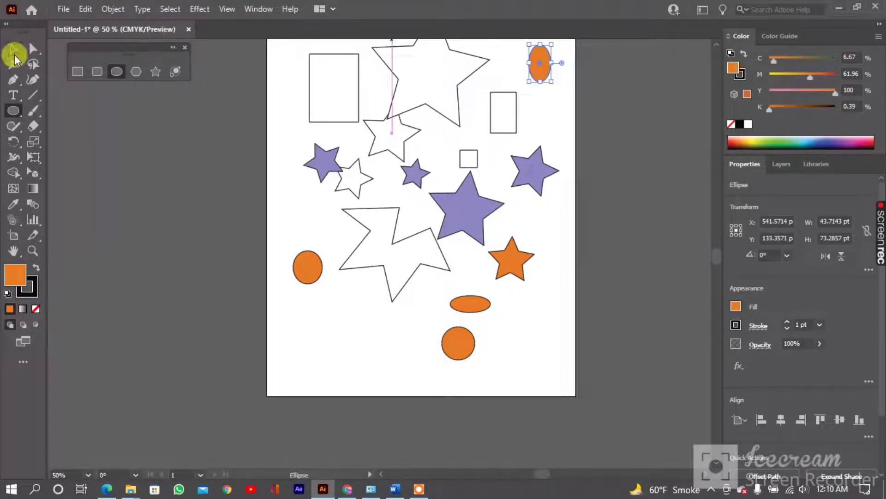
Select all the light purple stars with the Magic Wand and recolour them dark purple (C 78.04, M 100, Y 0, K 0.39).
{"action": "left_click", "coordinate": [15, 64]}
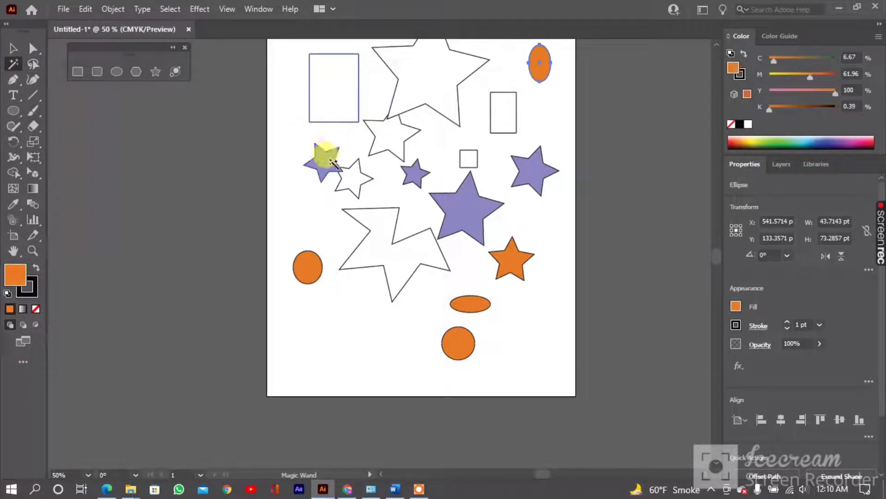
{"action": "left_click", "coordinate": [333, 164]}
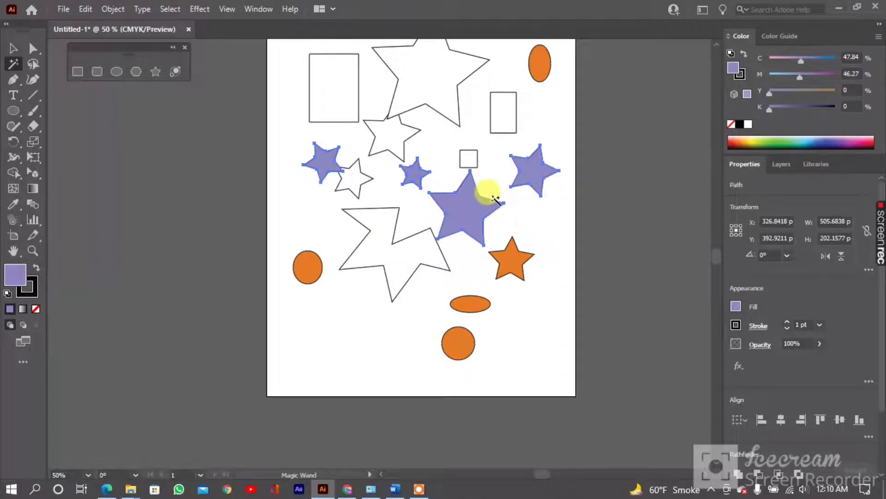
{"action": "left_click", "coordinate": [731, 140]}
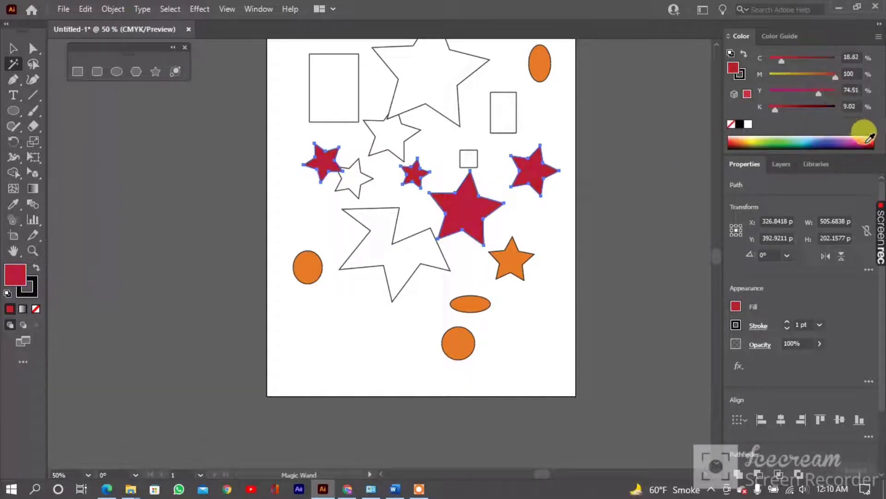
{"action": "left_click", "coordinate": [844, 139]}
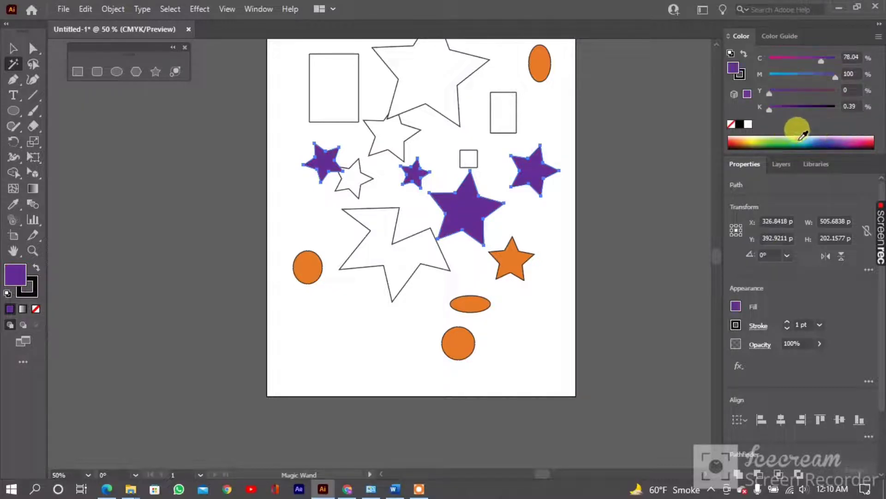
Recolour the selected stars light blue (C 59.22, M 0, Y 1.96, K 0) and move them about 31 pt to the left.
{"action": "left_click", "coordinate": [808, 138]}
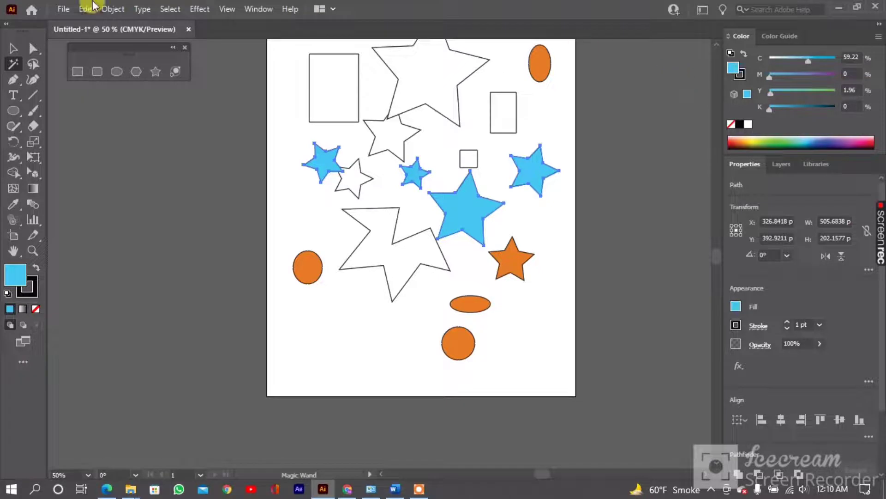
{"action": "left_click", "coordinate": [16, 47]}
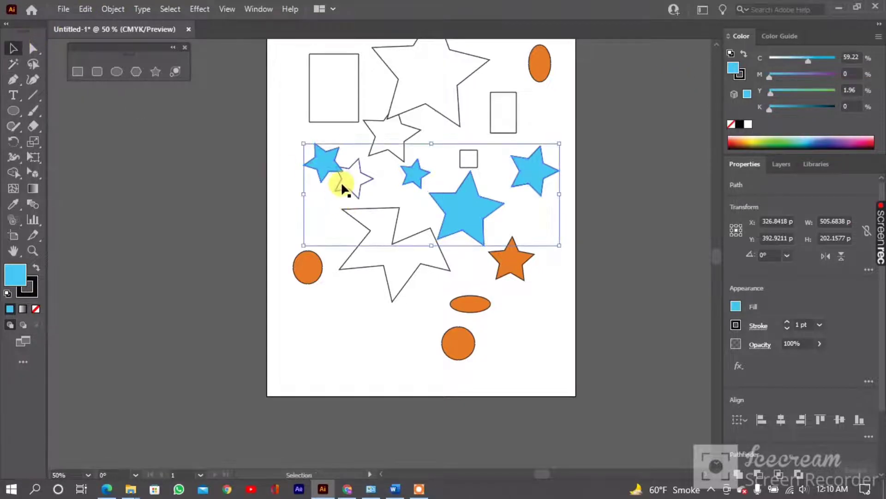
{"action": "mouse_move", "coordinate": [411, 180]}
{"action": "left_mouse_down"}
{"action": "mouse_move", "coordinate": [125, 178]}
{"action": "mouse_move", "coordinate": [405, 211]}
{"action": "mouse_move", "coordinate": [471, 111]}
{"action": "mouse_move", "coordinate": [440, 218]}
{"action": "mouse_move", "coordinate": [366, 243]}
{"action": "mouse_move", "coordinate": [326, 206]}
{"action": "mouse_move", "coordinate": [422, 184]}
{"action": "mouse_move", "coordinate": [394, 178]}
{"action": "left_mouse_up"}
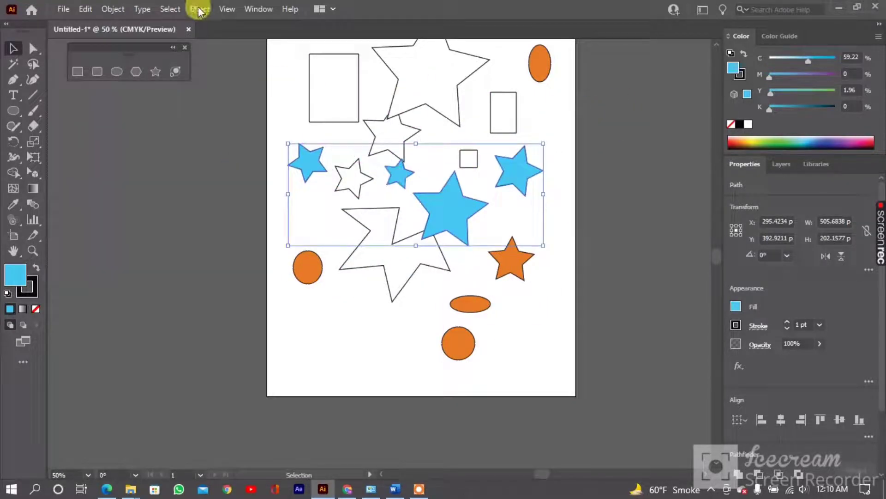
Select all the white shapes with the Magic Wand and recolour them crimson (C 25.1, M 100, Y 72.16, K 18.43).
{"action": "left_click", "coordinate": [13, 64]}
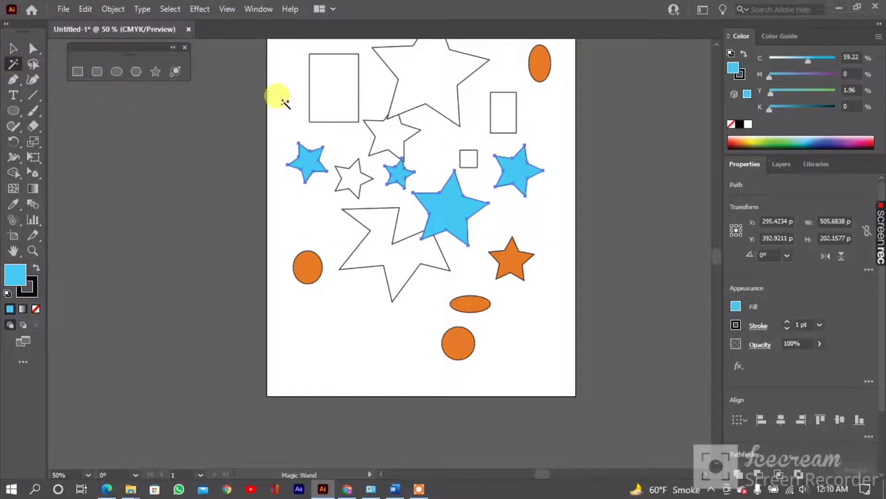
{"action": "left_click", "coordinate": [319, 88]}
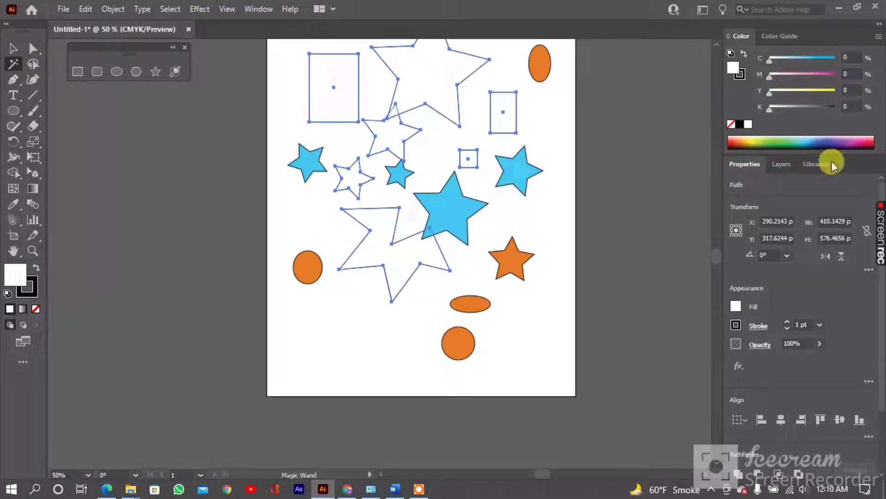
{"action": "left_click", "coordinate": [868, 137]}
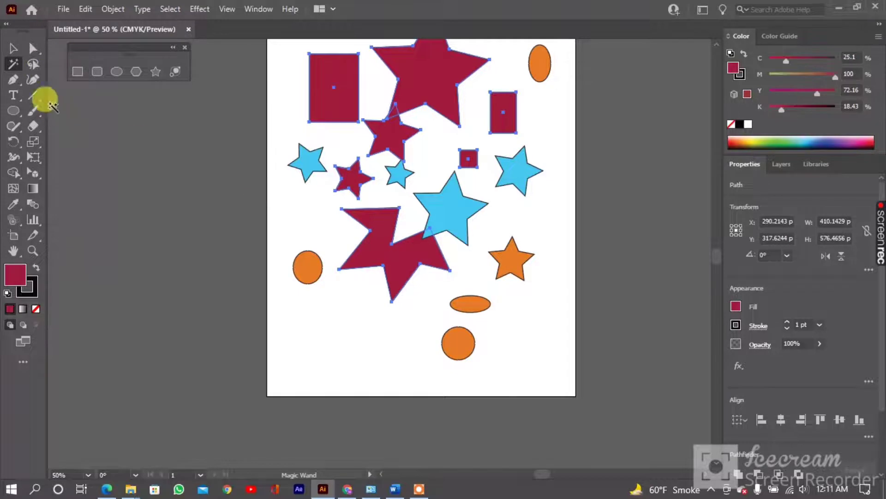
Select every shape on the artboard and delete them all.
{"action": "left_click", "coordinate": [6, 51]}
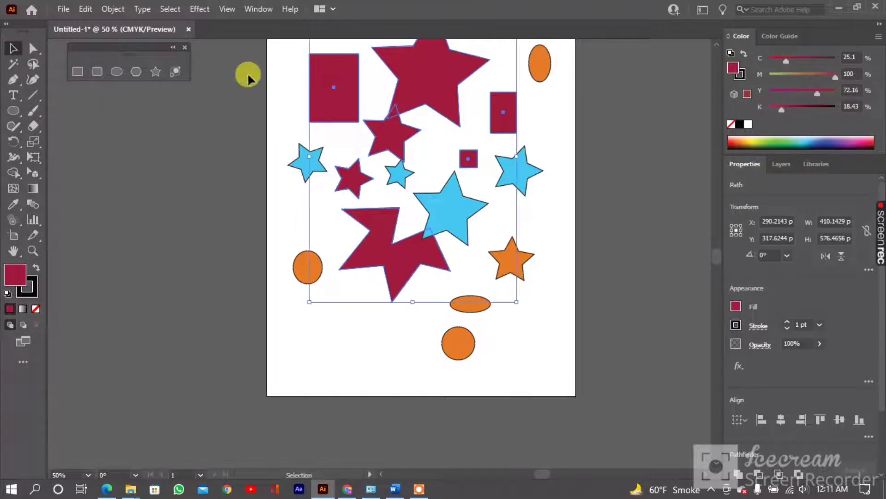
{"action": "left_click_drag", "start_coordinate": [275, 51], "coordinate": [599, 278]}
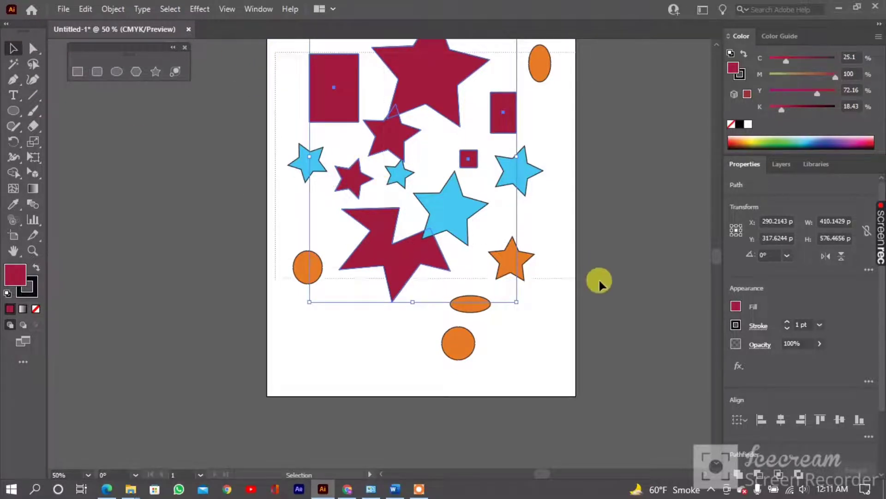
{"action": "left_click_drag", "start_coordinate": [578, 324], "coordinate": [574, 347]}
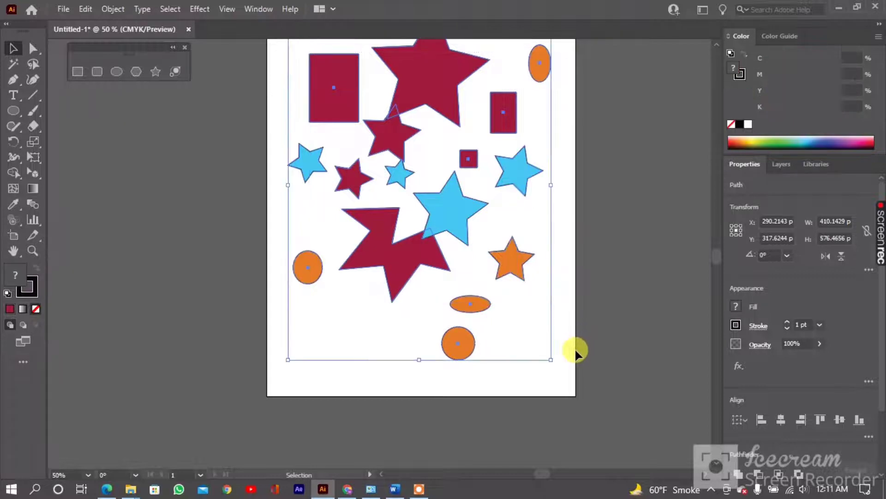
{"action": "key", "text": "Delete"}
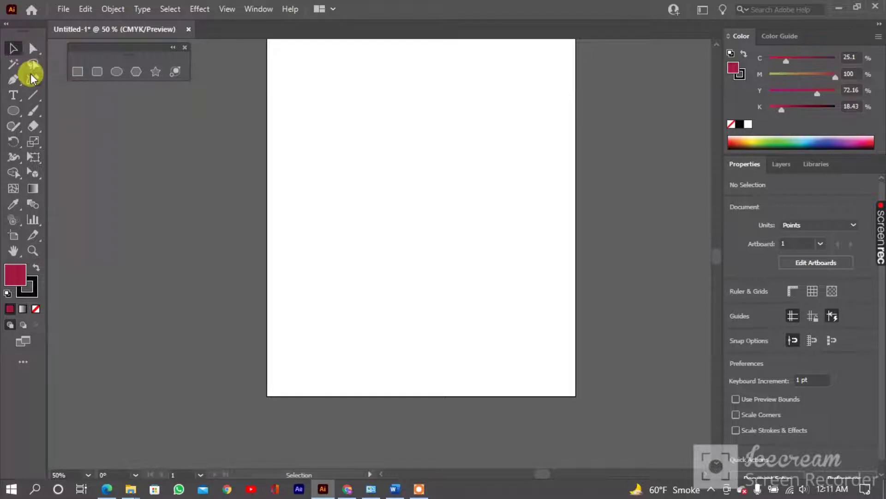
Draw a crimson star about 273 × 263 pt and move it to the middle of the artboard, near X 314, Y 378 pt.
{"action": "left_click", "coordinate": [157, 71]}
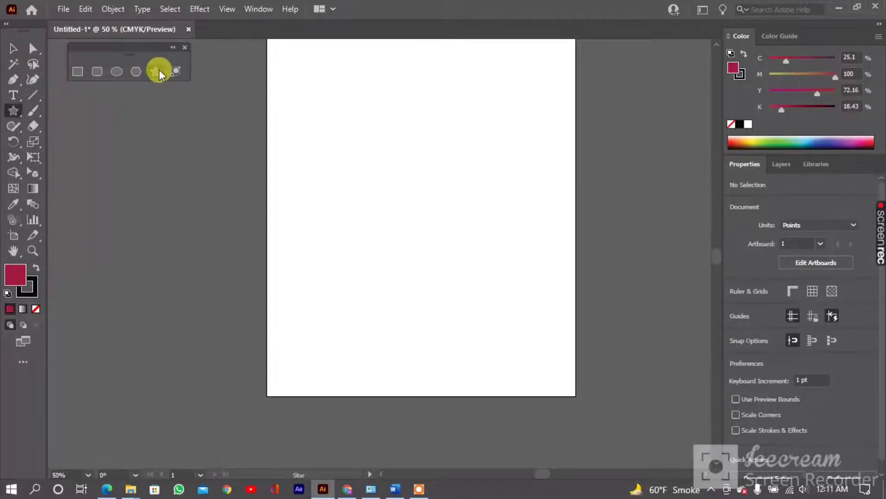
{"action": "mouse_move", "coordinate": [387, 100]}
{"action": "left_mouse_down"}
{"action": "mouse_move", "coordinate": [422, 155]}
{"action": "mouse_move", "coordinate": [428, 148]}
{"action": "mouse_move", "coordinate": [434, 159]}
{"action": "mouse_move", "coordinate": [426, 154]}
{"action": "left_mouse_up"}
{"action": "left_click", "coordinate": [13, 48]}
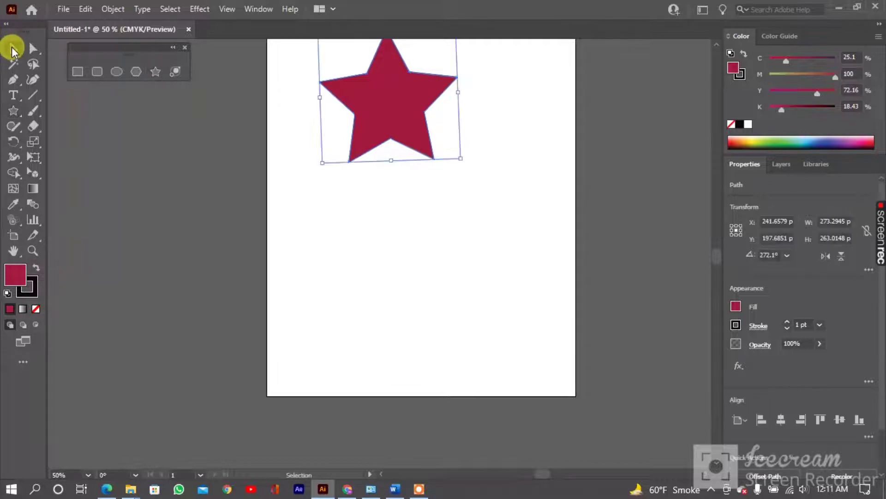
{"action": "left_click_drag", "start_coordinate": [375, 95], "coordinate": [412, 183]}
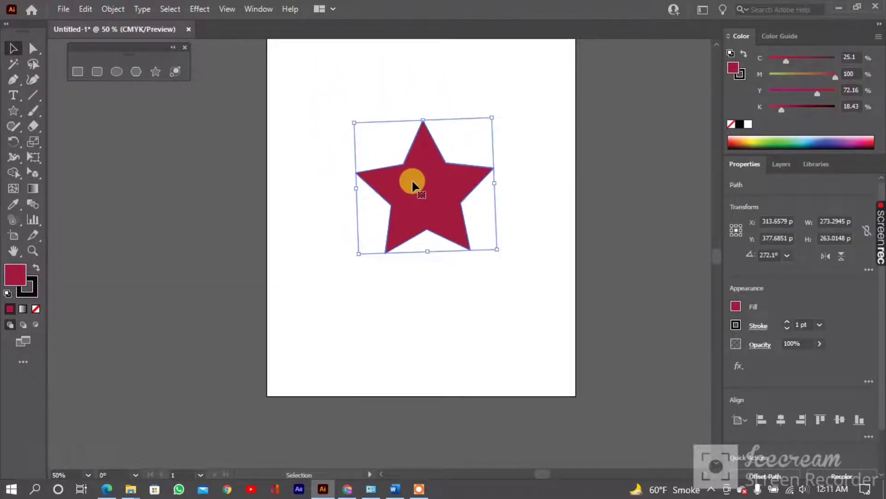
Lasso the star's upper anchor points and move them about 35 pt up with the Direct Selection tool.
{"action": "left_click", "coordinate": [29, 64]}
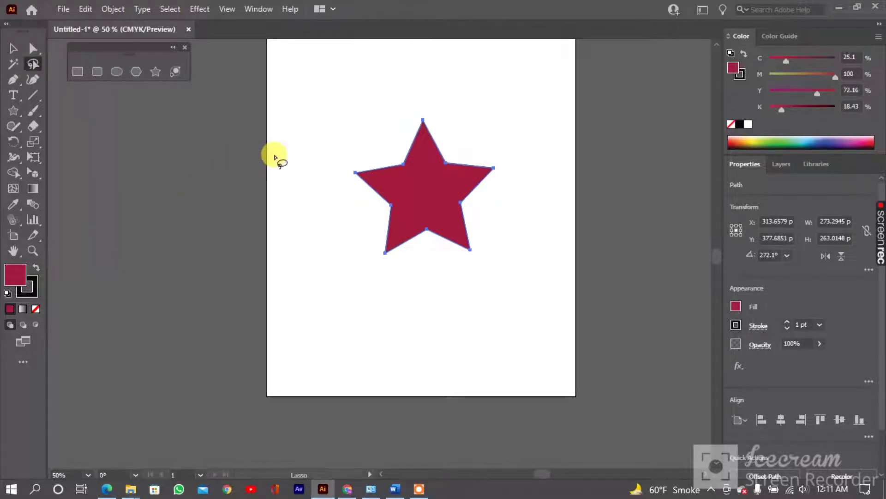
{"action": "mouse_move", "coordinate": [337, 173]}
{"action": "left_mouse_down"}
{"action": "mouse_move", "coordinate": [365, 195]}
{"action": "mouse_move", "coordinate": [397, 185]}
{"action": "mouse_move", "coordinate": [476, 199]}
{"action": "mouse_move", "coordinate": [509, 180]}
{"action": "mouse_move", "coordinate": [485, 125]}
{"action": "mouse_move", "coordinate": [419, 103]}
{"action": "mouse_move", "coordinate": [340, 174]}
{"action": "left_mouse_up"}
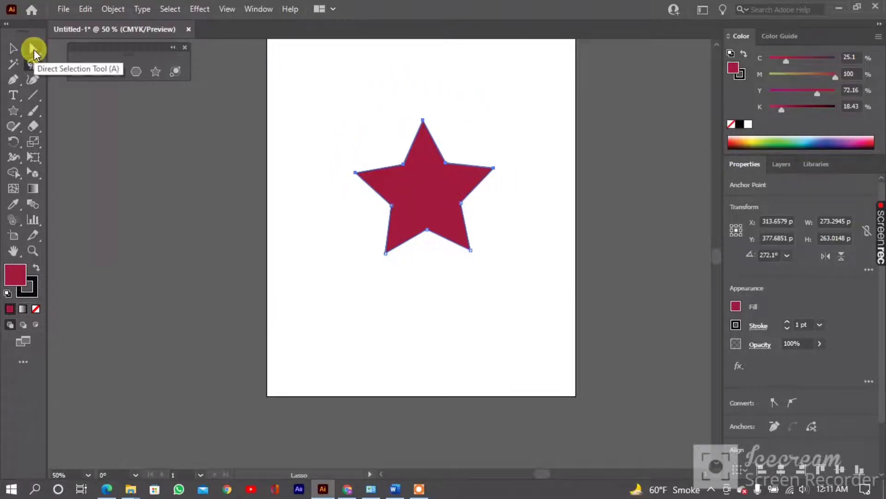
{"action": "left_click", "coordinate": [33, 48]}
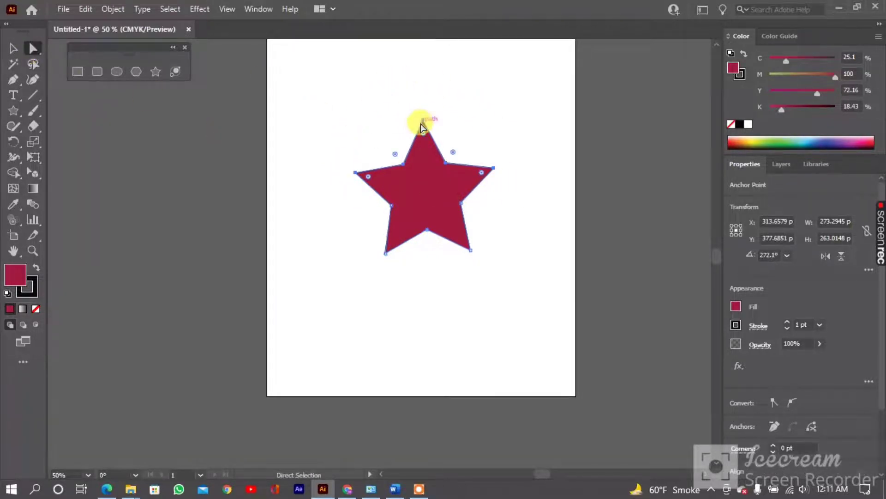
{"action": "left_click_drag", "start_coordinate": [423, 127], "coordinate": [372, 130]}
{"action": "left_click_drag", "start_coordinate": [400, 101], "coordinate": [428, 102]}
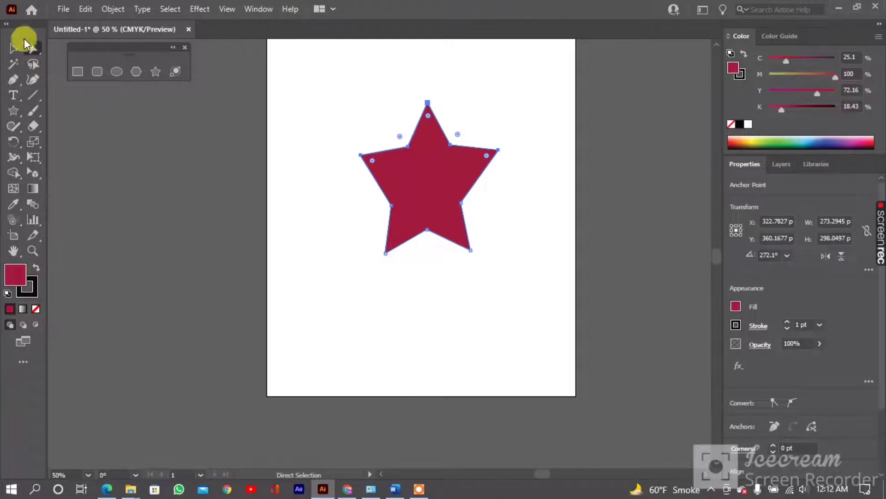
Delete the lassoed anchor points of the star, and delete the remaining piece of the shape as well.
{"action": "left_click", "coordinate": [13, 48]}
{"action": "key", "text": "Delete"}
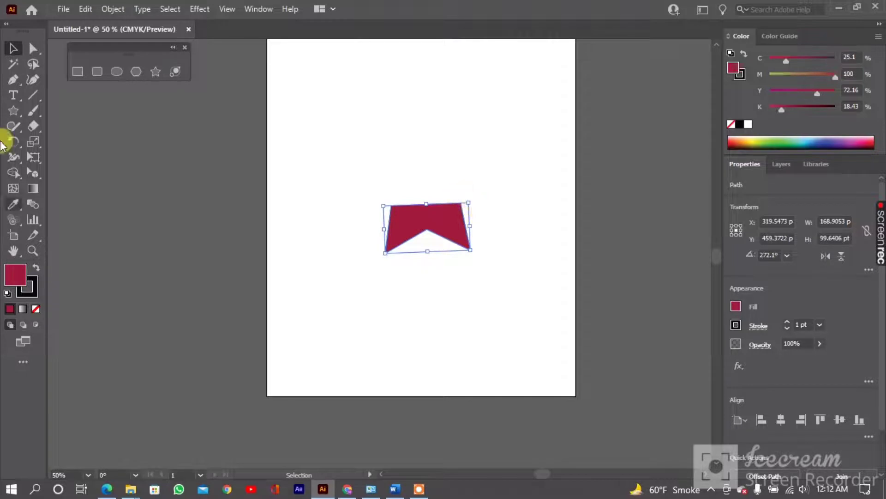
{"action": "left_click", "coordinate": [7, 51]}
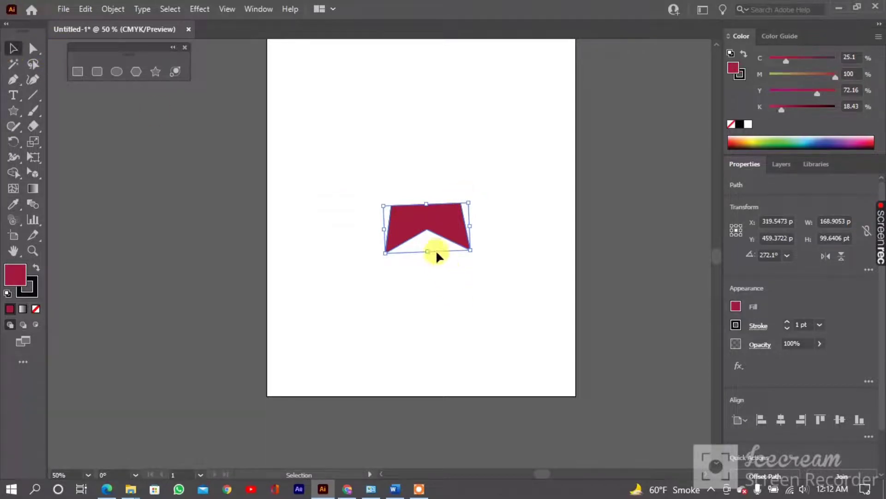
{"action": "key", "text": "Delete"}
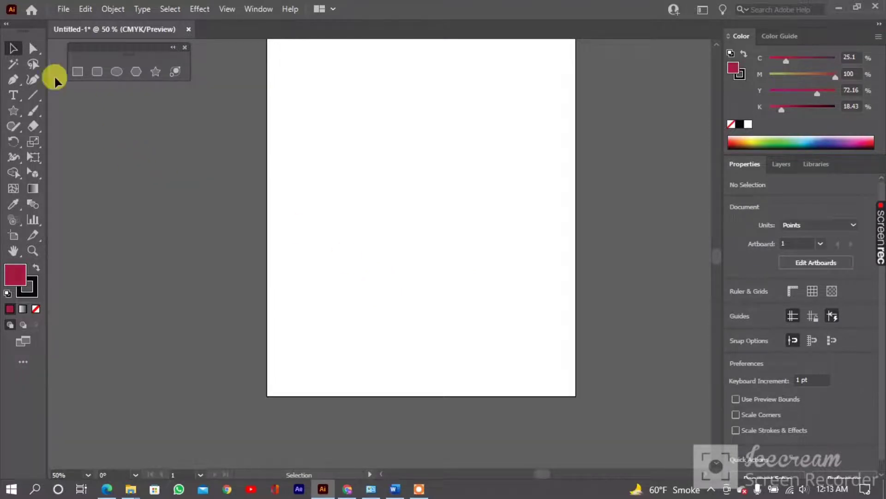
{"action": "left_click", "coordinate": [11, 83]}
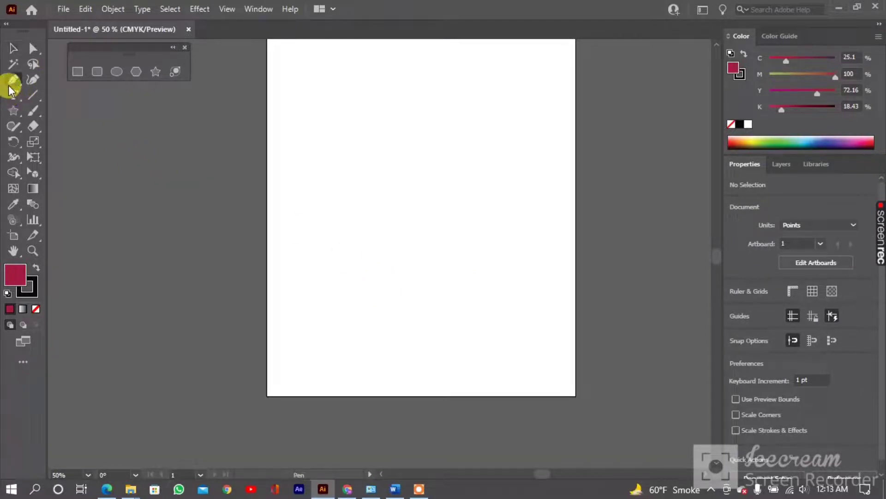
{"action": "left_click_drag", "start_coordinate": [333, 132], "coordinate": [351, 195]}
{"action": "left_click", "coordinate": [428, 132]}
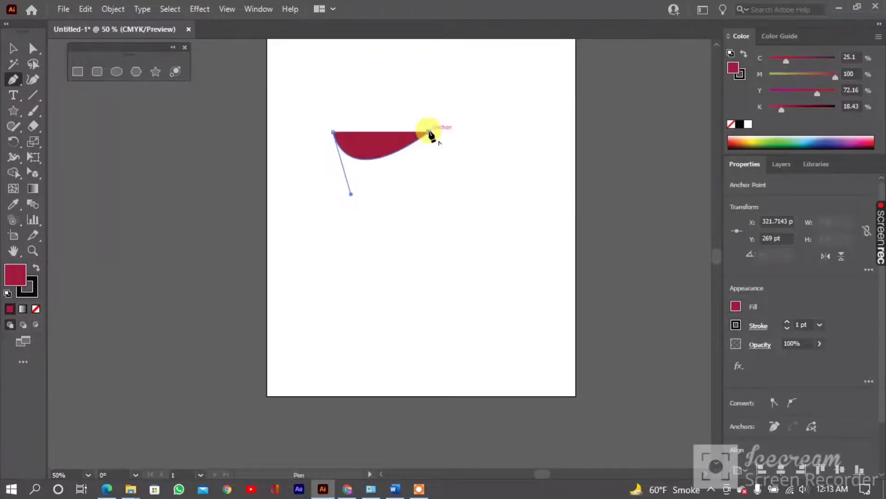
{"action": "left_click_drag", "start_coordinate": [429, 135], "coordinate": [36, 271]}
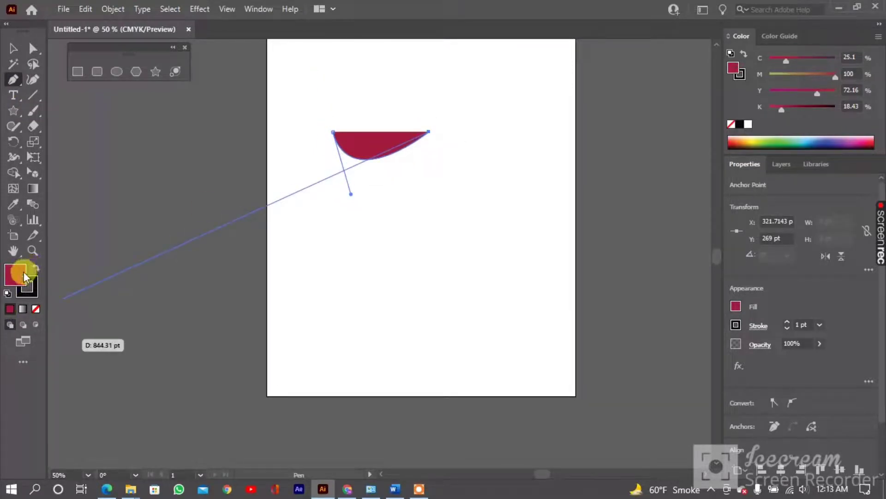
{"action": "double_click", "coordinate": [24, 272]}
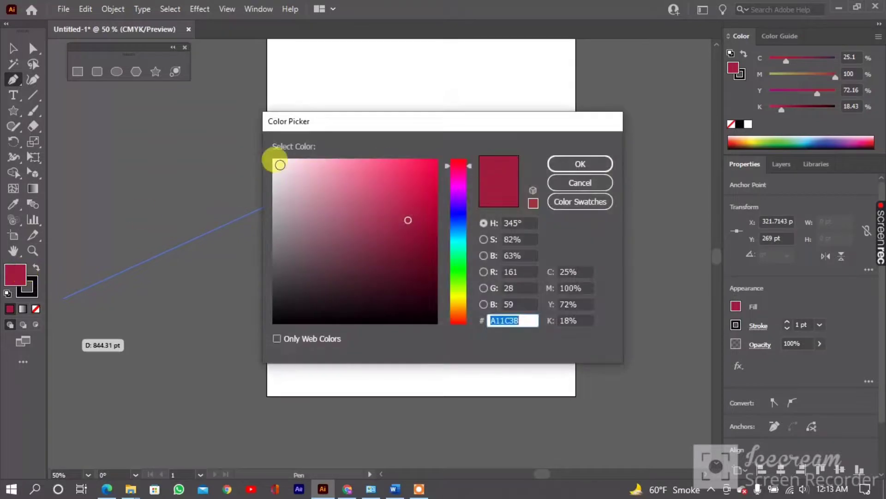
{"action": "left_click", "coordinate": [277, 163]}
{"action": "left_click_drag", "start_coordinate": [277, 163], "coordinate": [267, 148]}
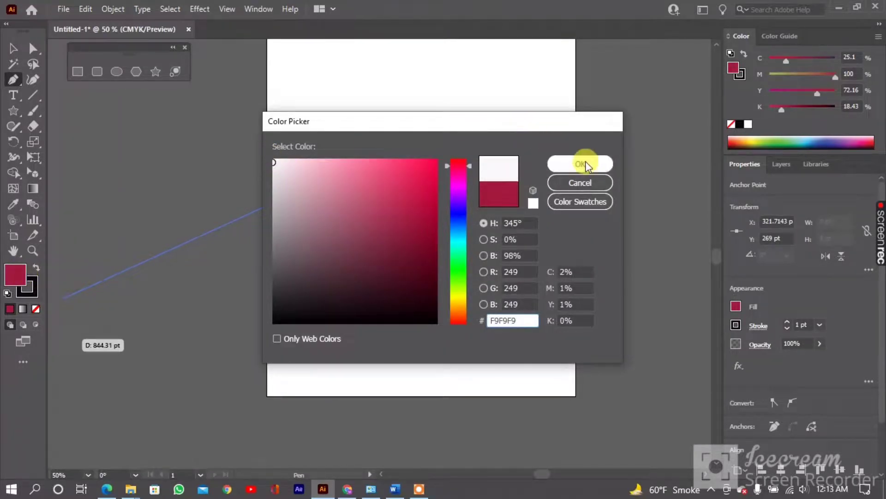
{"action": "left_click", "coordinate": [585, 164]}
{"action": "key", "text": "ctrl+z"}
{"action": "key", "text": "ctrl+z"}
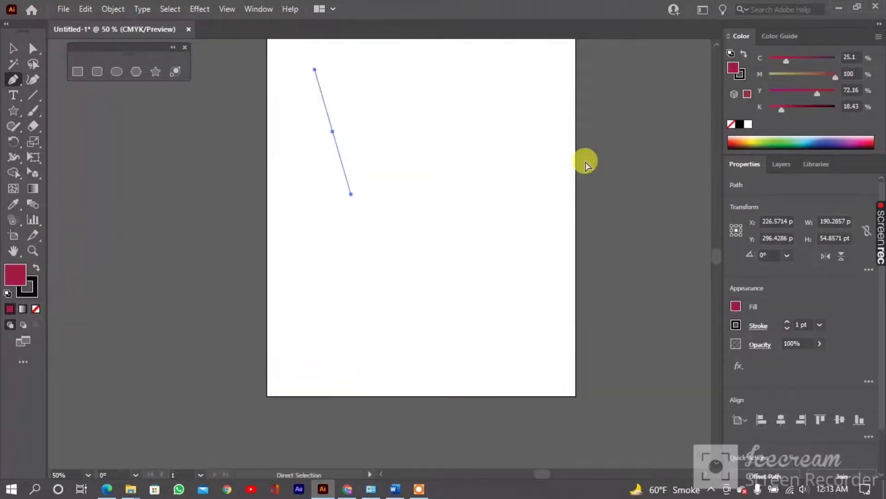
{"action": "key", "text": "ctrl+z"}
{"action": "key", "text": "ctrl+z"}
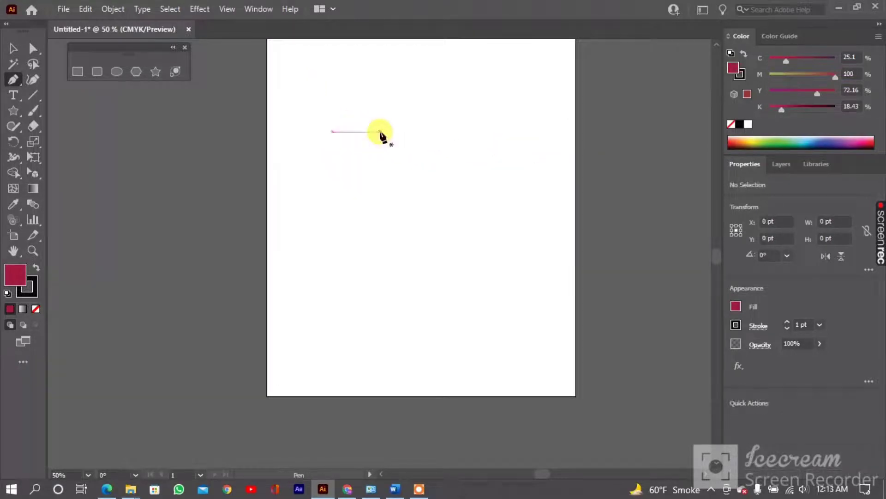
Set the fill to near-white (C 1.52, M 0.85, Y 0.85, K 0).
{"action": "double_click", "coordinate": [15, 276]}
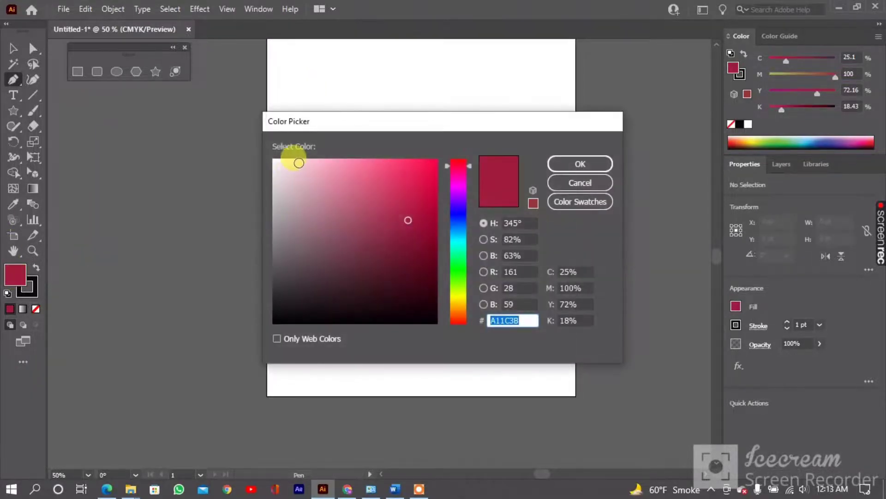
{"action": "left_click", "coordinate": [272, 162]}
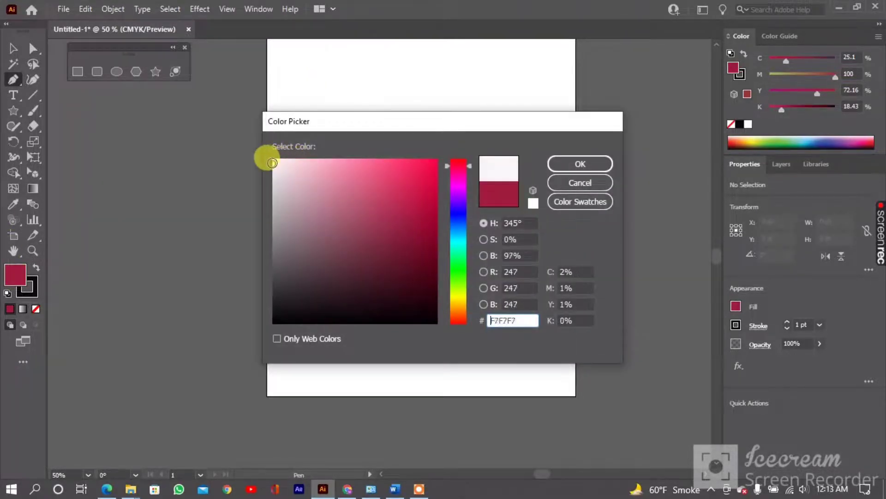
{"action": "left_click", "coordinate": [579, 164]}
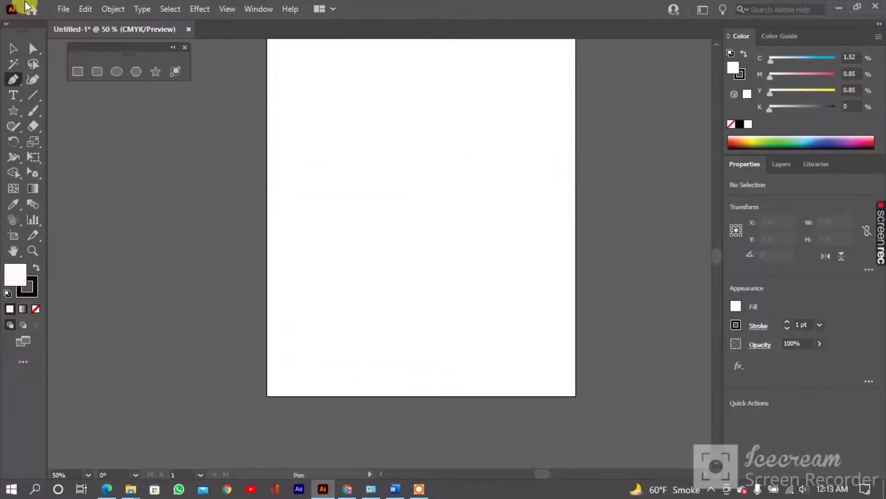
Draw a closed straight-sided quadrilateral about 230 pt wide with the Pen tool in the upper left of the artboard.
{"action": "left_click", "coordinate": [309, 78]}
{"action": "left_click", "coordinate": [313, 172]}
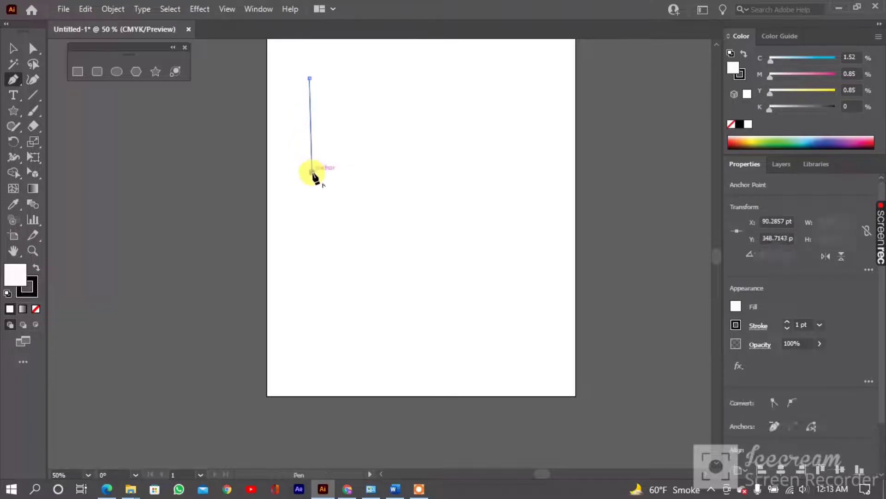
{"action": "left_click", "coordinate": [427, 183]}
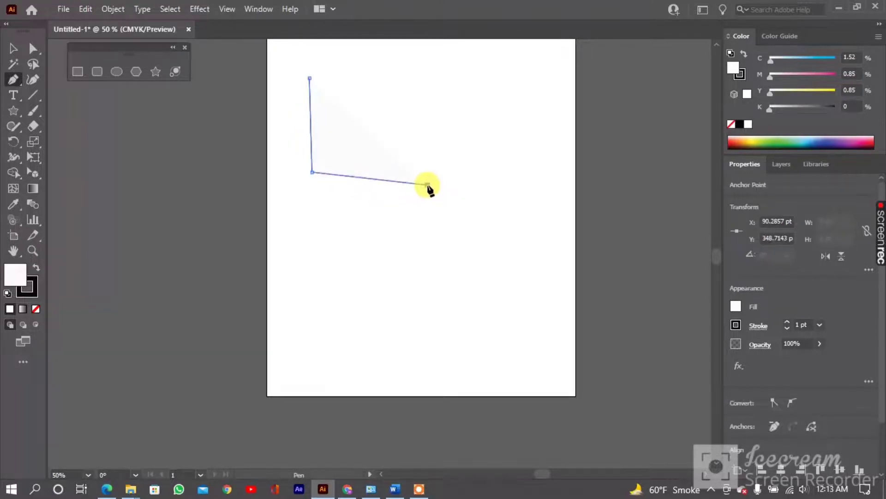
{"action": "left_click", "coordinate": [425, 101]}
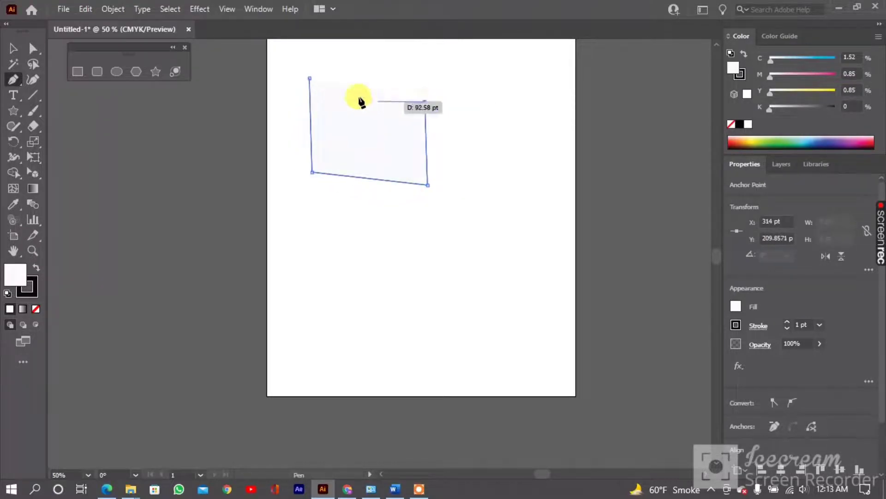
{"action": "left_click", "coordinate": [309, 78]}
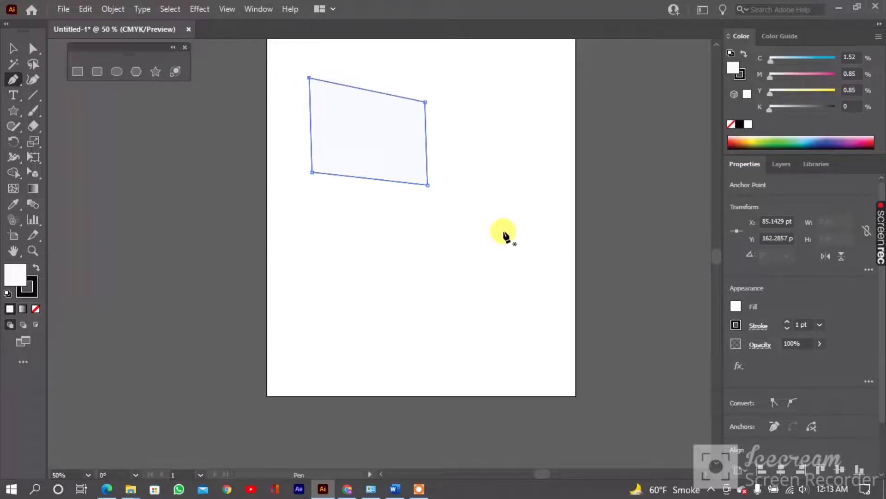
Draw a closed curved crescent about 180 pt wide and 225 pt high with the Pen tool below the quadrilateral.
{"action": "left_click", "coordinate": [343, 212]}
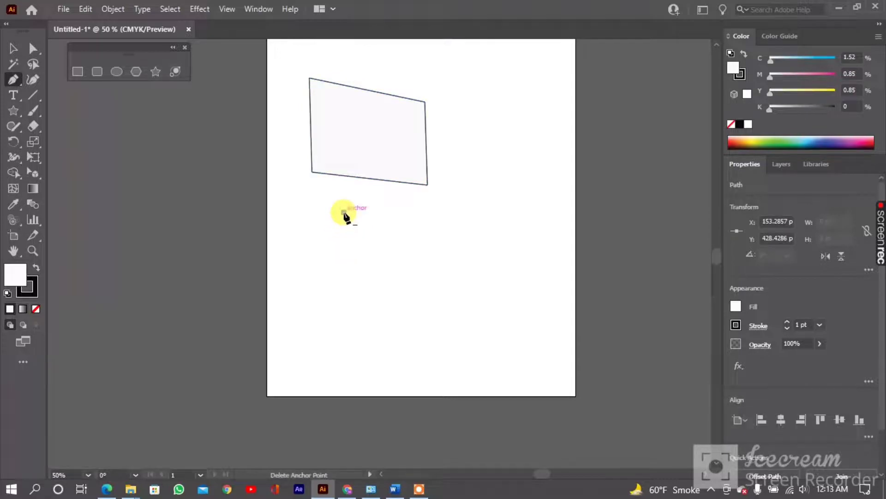
{"action": "left_click", "coordinate": [339, 304]}
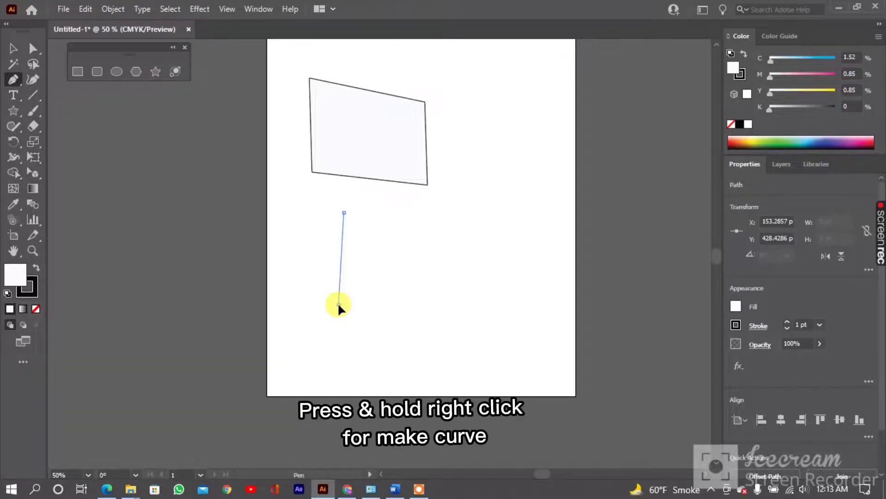
{"action": "left_click_drag", "start_coordinate": [337, 302], "coordinate": [463, 376]}
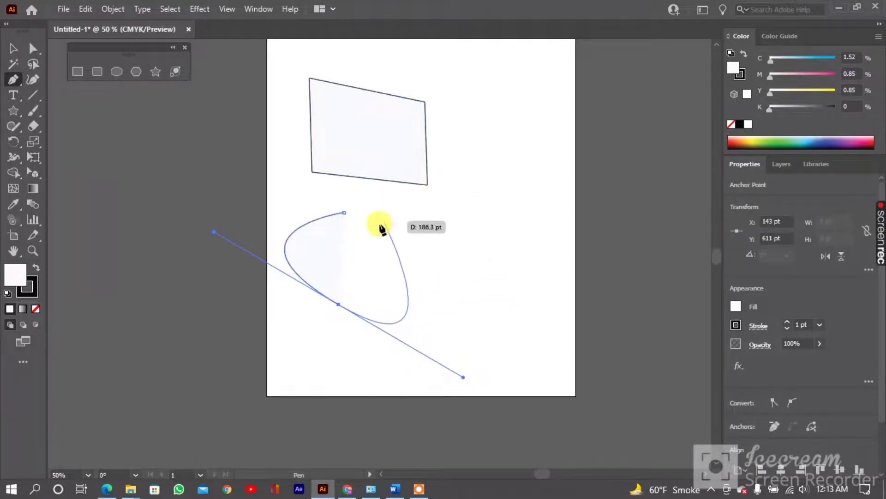
{"action": "left_click_drag", "start_coordinate": [345, 212], "coordinate": [470, 183]}
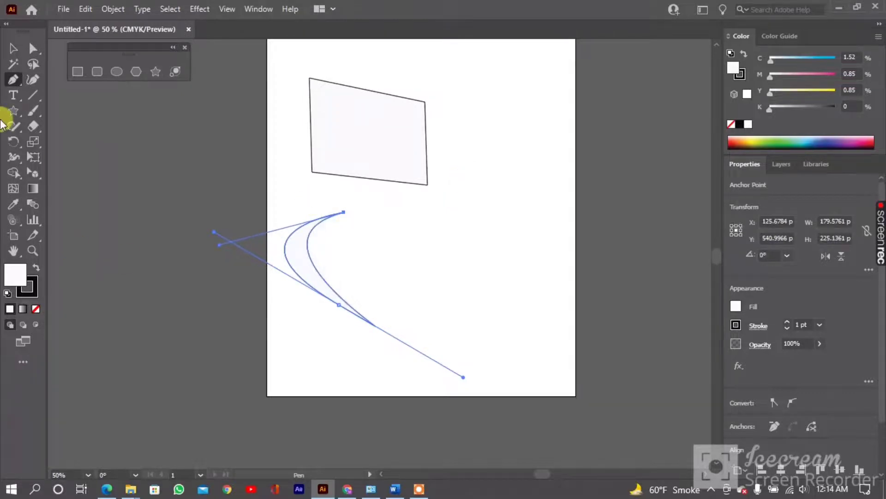
Rotate the crescent about 94° so its ends point upward, and stretch it to about 367 pt wide.
{"action": "left_click", "coordinate": [17, 51]}
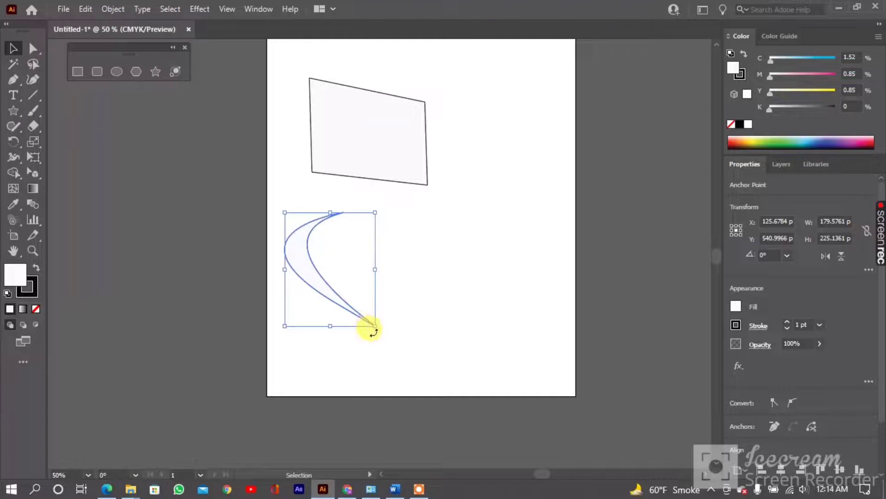
{"action": "left_click_drag", "start_coordinate": [373, 332], "coordinate": [431, 187]}
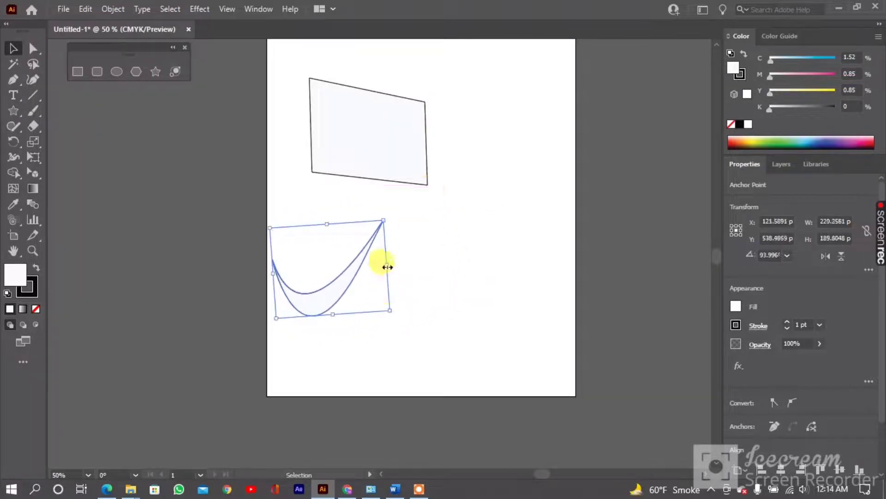
{"action": "left_click_drag", "start_coordinate": [387, 267], "coordinate": [461, 277]}
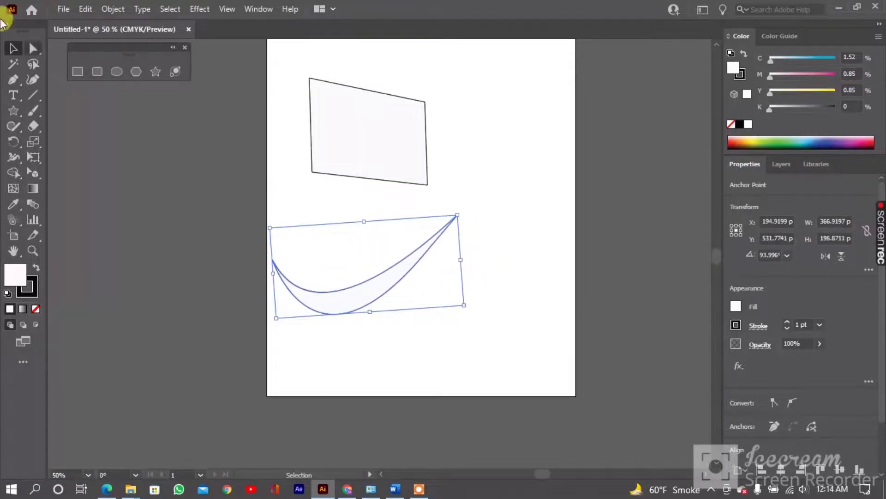
Fill the crescent with orange (C 0, M 74.51, Y 100, K 0), and change its fill to white.
{"action": "left_click", "coordinate": [13, 79]}
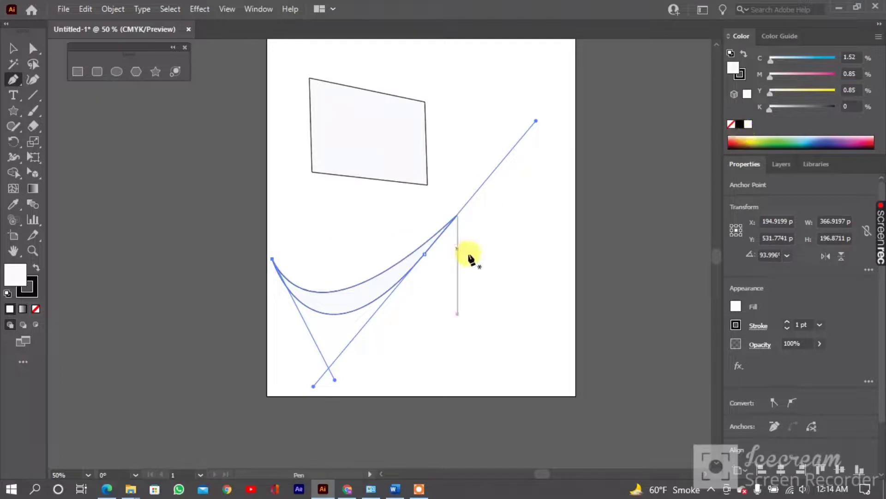
{"action": "left_click", "coordinate": [738, 139]}
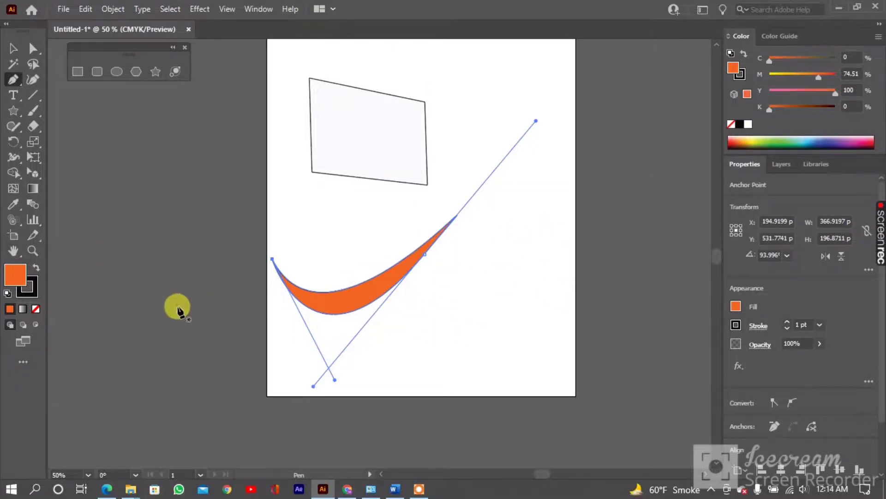
{"action": "left_click", "coordinate": [748, 124]}
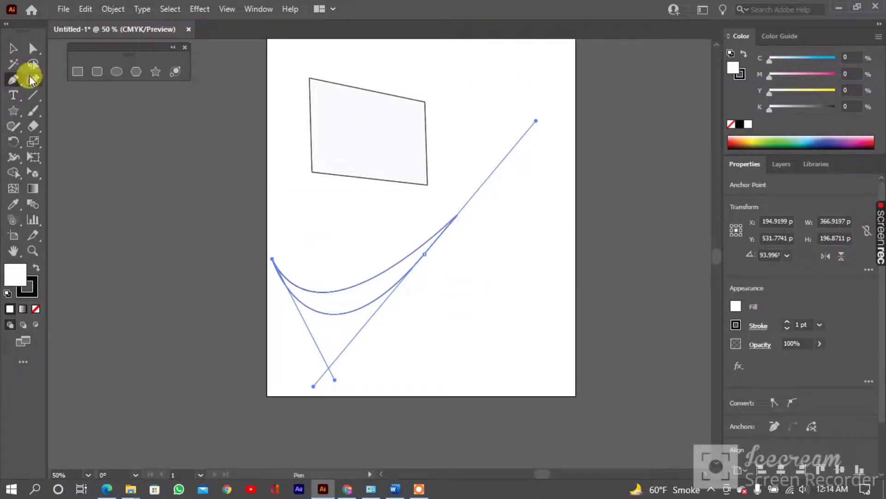
Add several anchor points along the right part of the crescent's upper and lower edges with the Add Anchor Point tool.
{"action": "left_click", "coordinate": [18, 87]}
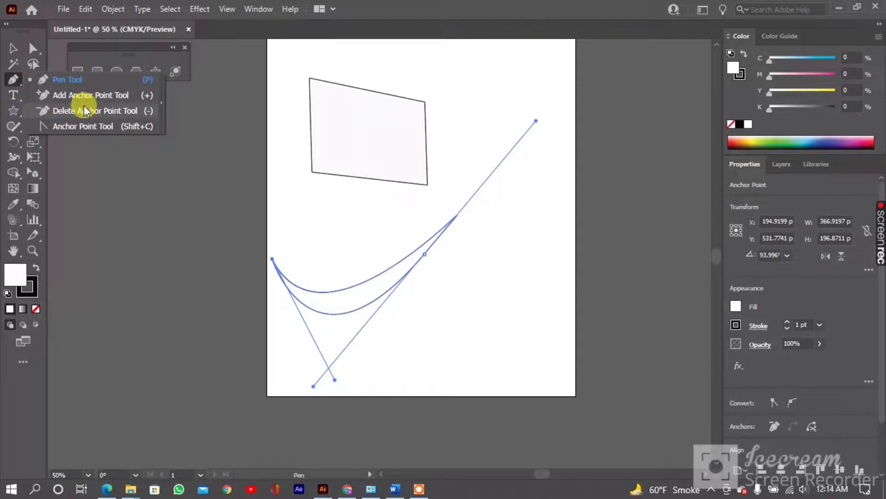
{"action": "left_click", "coordinate": [107, 96]}
{"action": "left_click", "coordinate": [325, 256]}
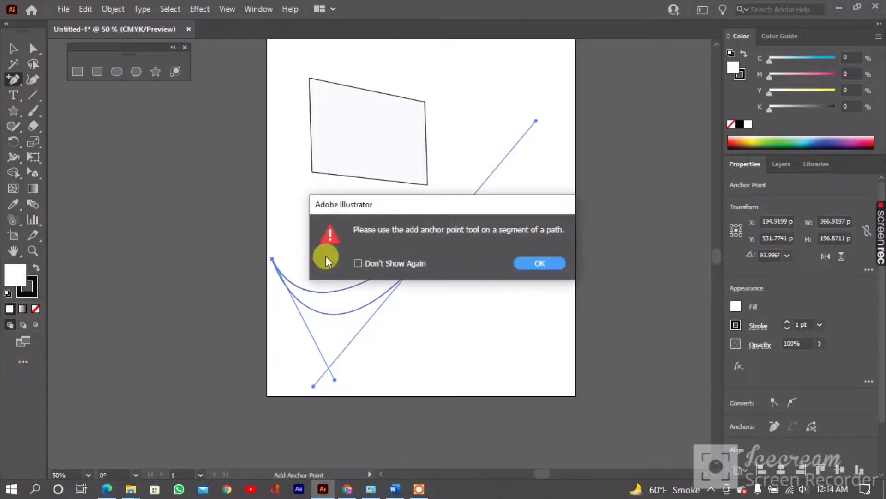
{"action": "left_click", "coordinate": [540, 263]}
{"action": "left_click", "coordinate": [390, 288]}
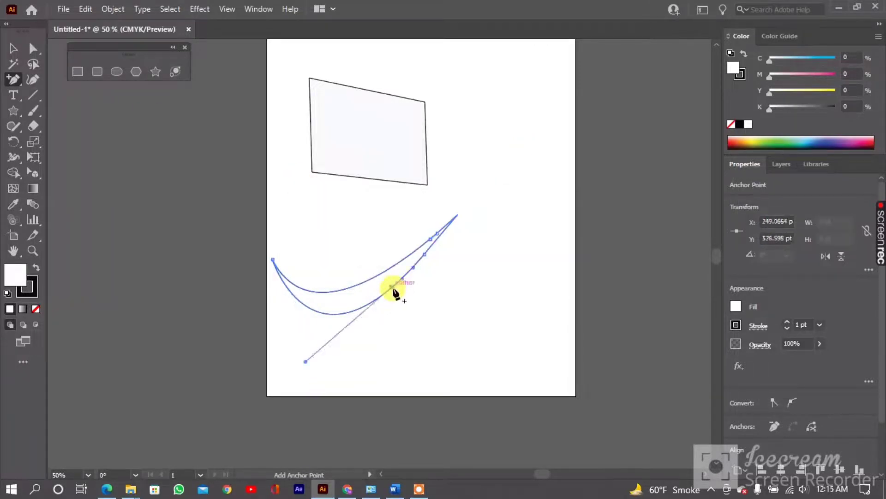
{"action": "left_click", "coordinate": [308, 367]}
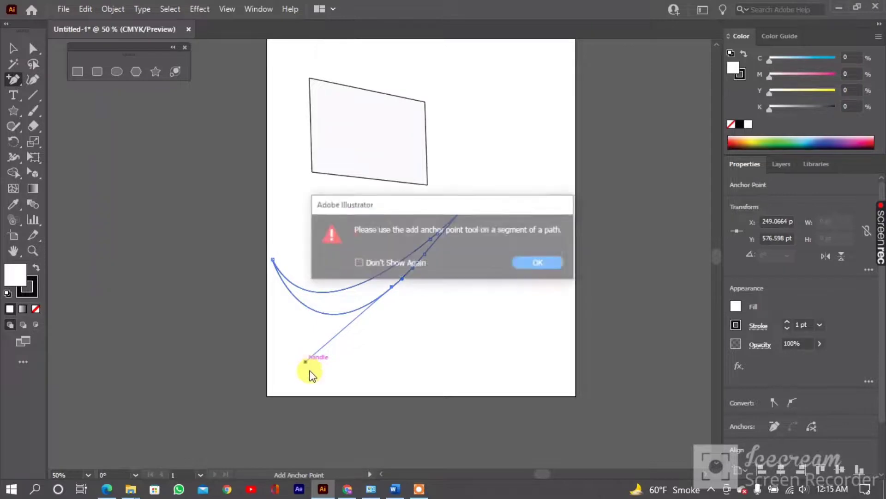
{"action": "left_click", "coordinate": [538, 263]}
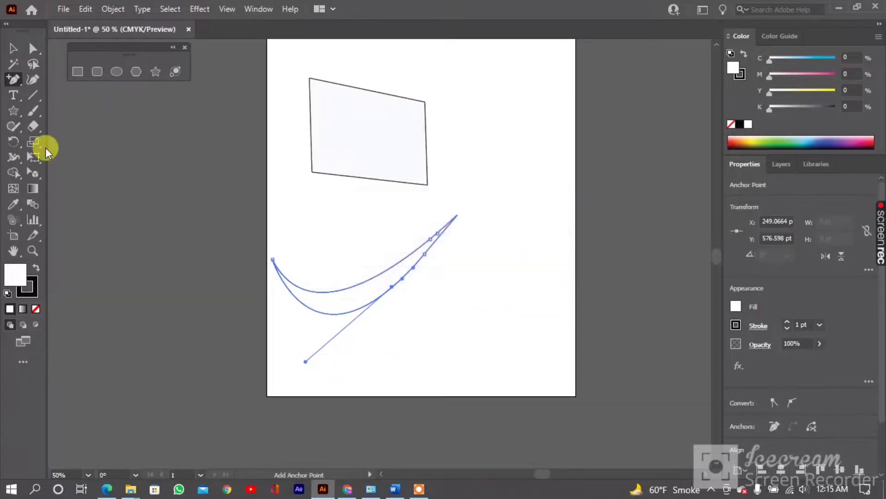
Move the leftmost added anchor point on the crescent's lower edge about 60 pt left and 47 pt down with the Direct Selection tool.
{"action": "left_click", "coordinate": [13, 49]}
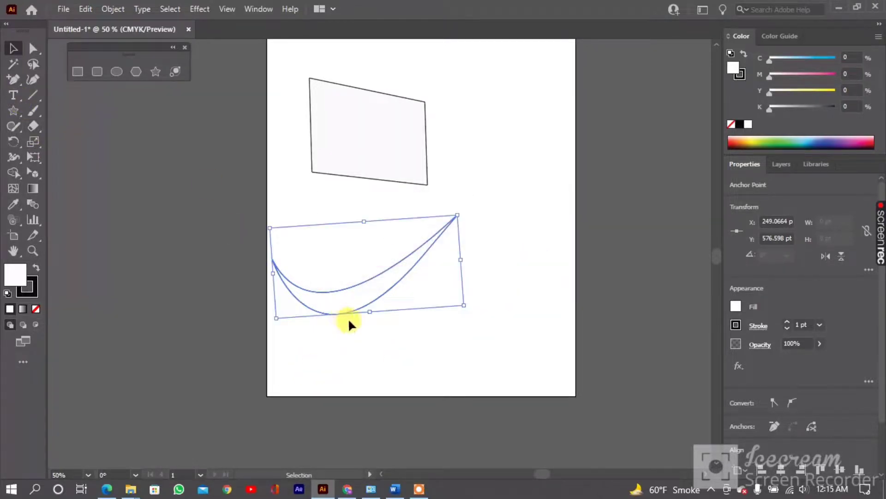
{"action": "left_click", "coordinate": [30, 50]}
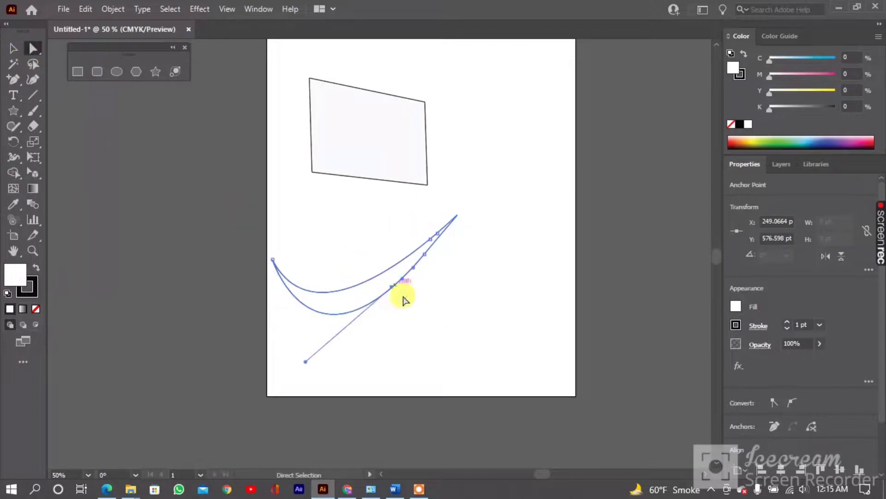
{"action": "left_click_drag", "start_coordinate": [395, 291], "coordinate": [361, 309]}
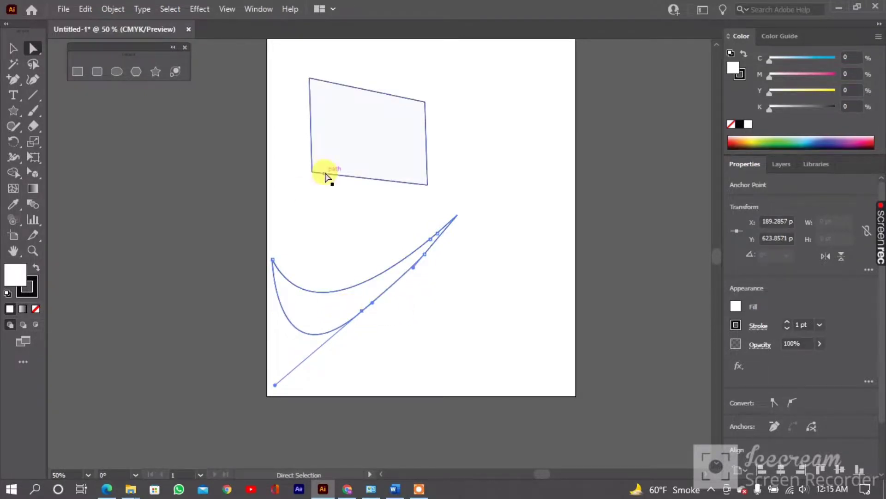
Remove anchor points from the crescent's right part and its left tip with the Delete Anchor Point tool.
{"action": "left_click", "coordinate": [20, 83]}
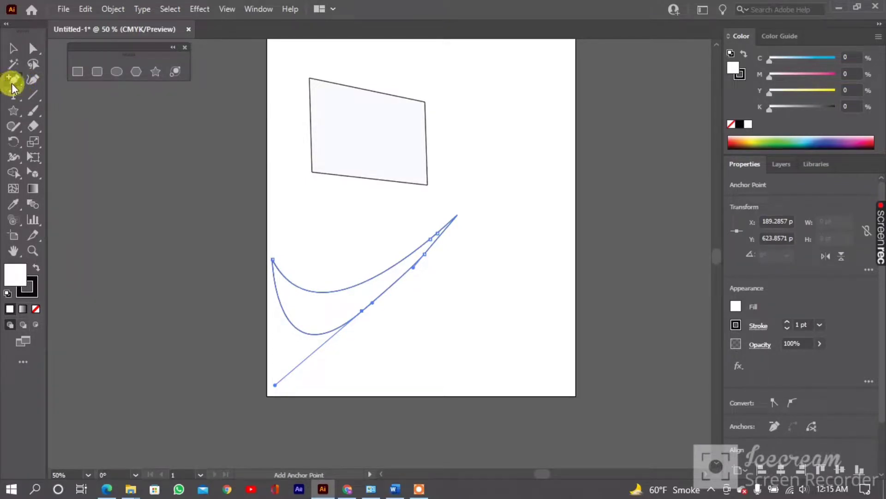
{"action": "left_click", "coordinate": [18, 85]}
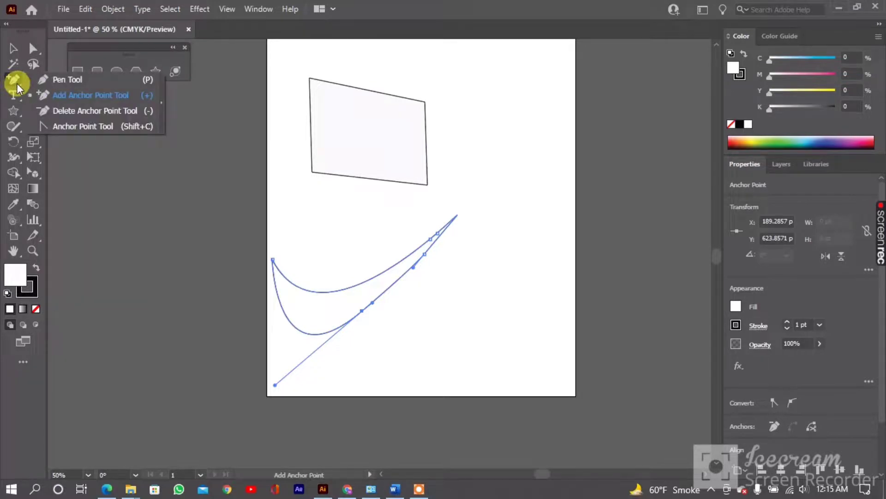
{"action": "left_click", "coordinate": [86, 115]}
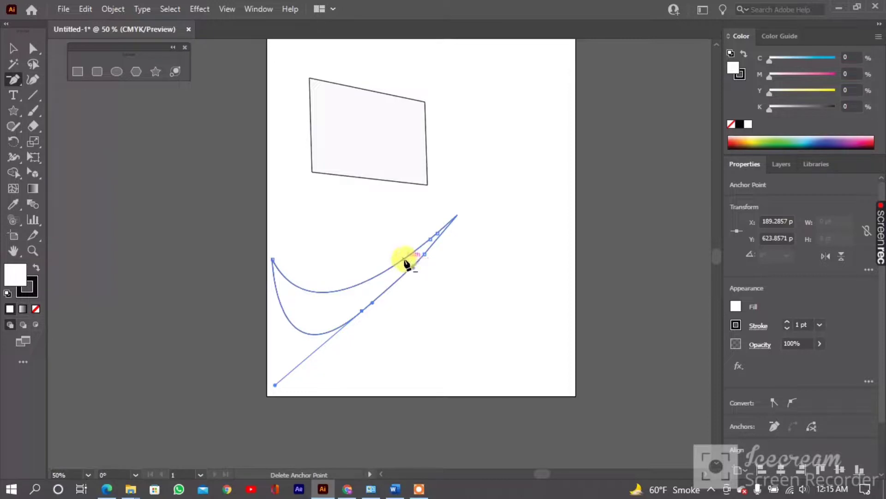
{"action": "left_click", "coordinate": [414, 271]}
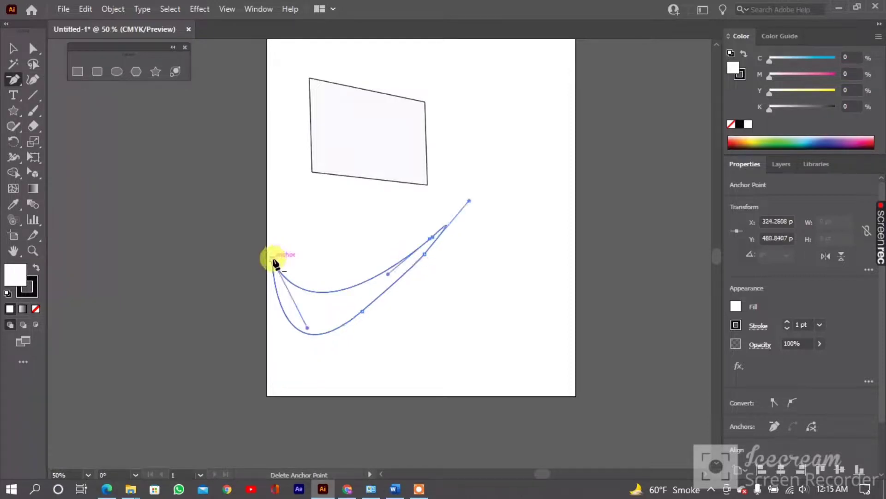
{"action": "left_click", "coordinate": [276, 263]}
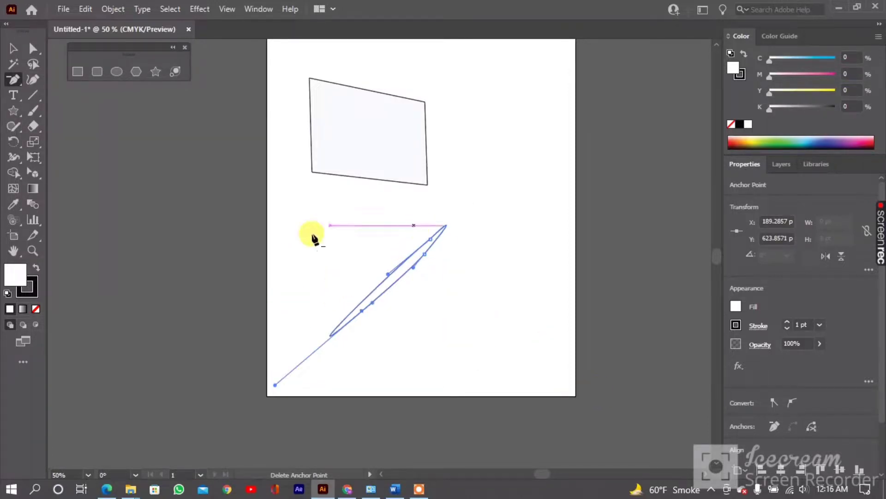
{"action": "left_click", "coordinate": [15, 83]}
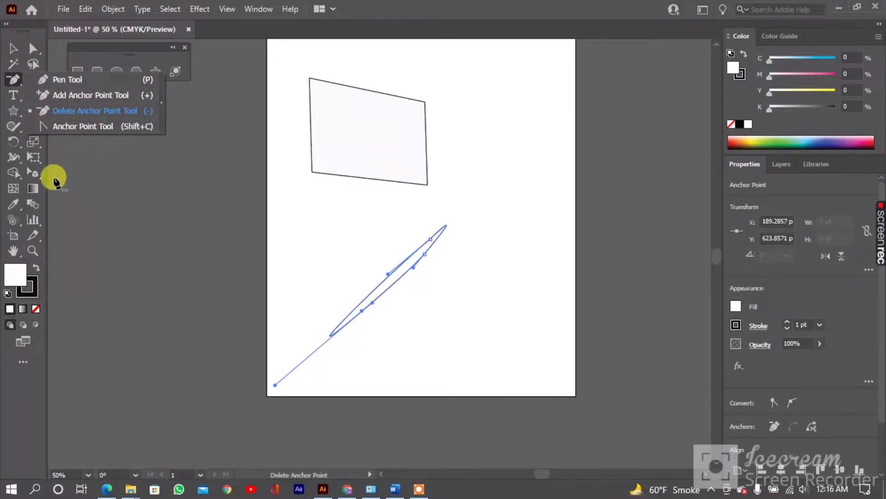
{"action": "left_click", "coordinate": [117, 162]}
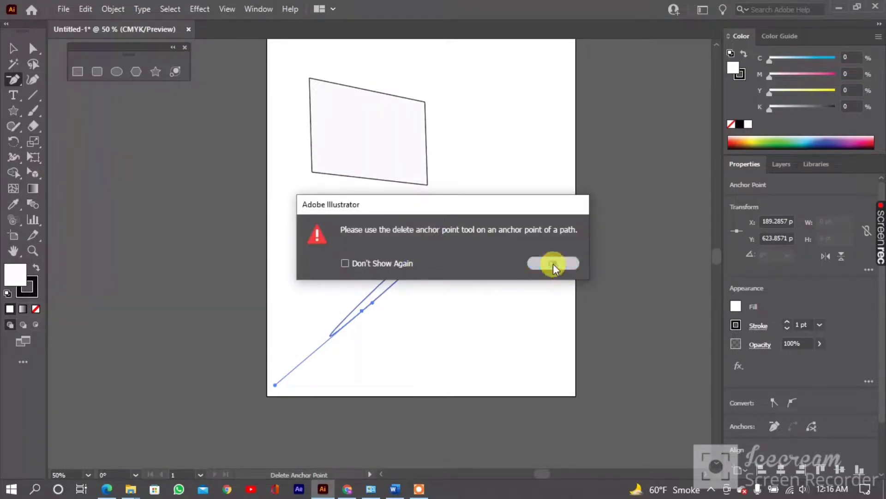
{"action": "left_click", "coordinate": [553, 264]}
Select the quadrilateral and the reshaped crescent together and delete them from the artboard.
{"action": "left_click", "coordinate": [12, 50]}
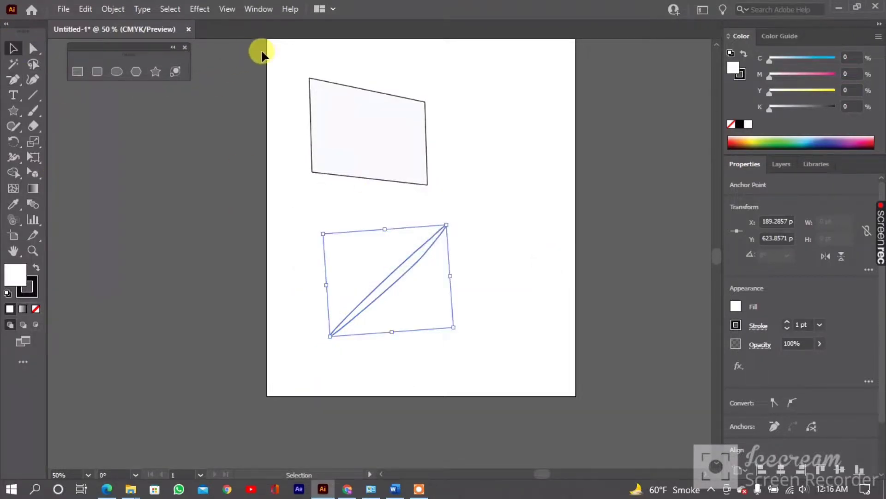
{"action": "left_click_drag", "start_coordinate": [292, 65], "coordinate": [462, 356]}
{"action": "key", "text": "Delete"}
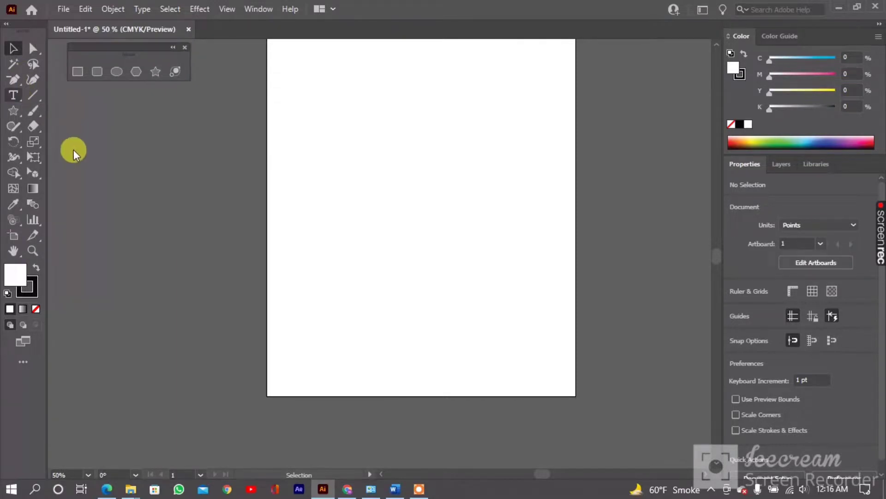
Detach the Type tool group as a floating palette and place it below the shape tools palette.
{"action": "left_click", "coordinate": [18, 99]}
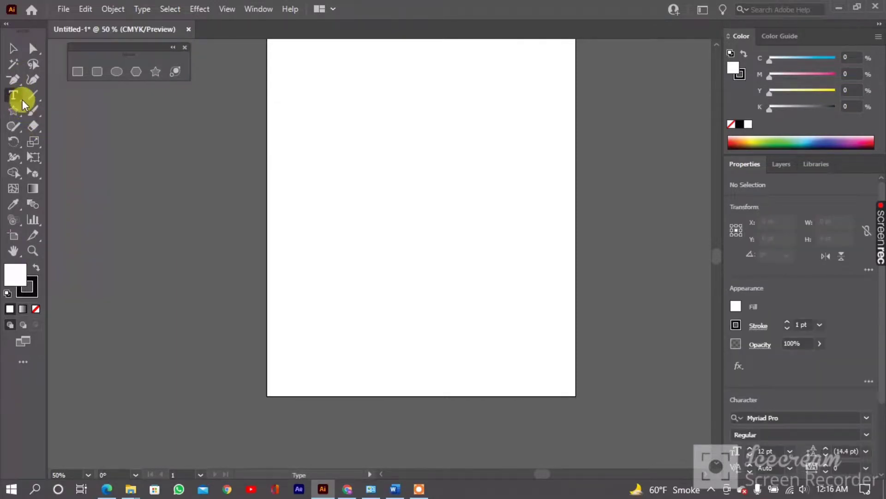
{"action": "left_click", "coordinate": [22, 99]}
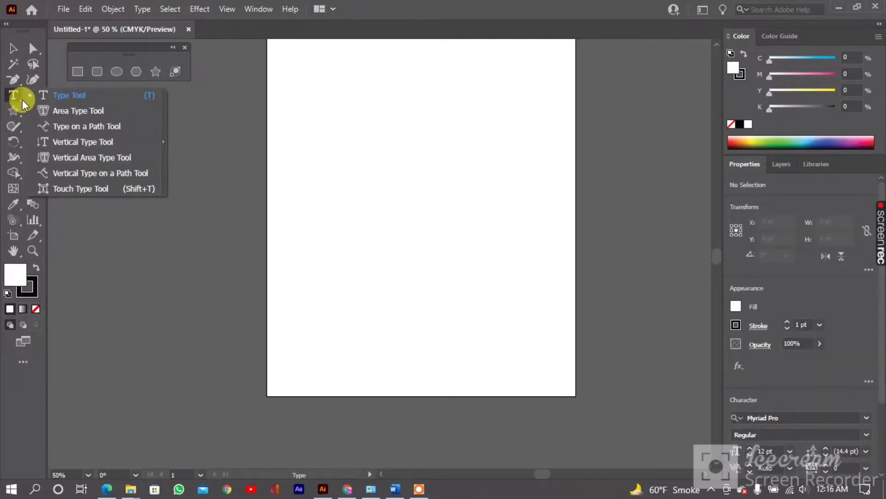
{"action": "left_click", "coordinate": [162, 149]}
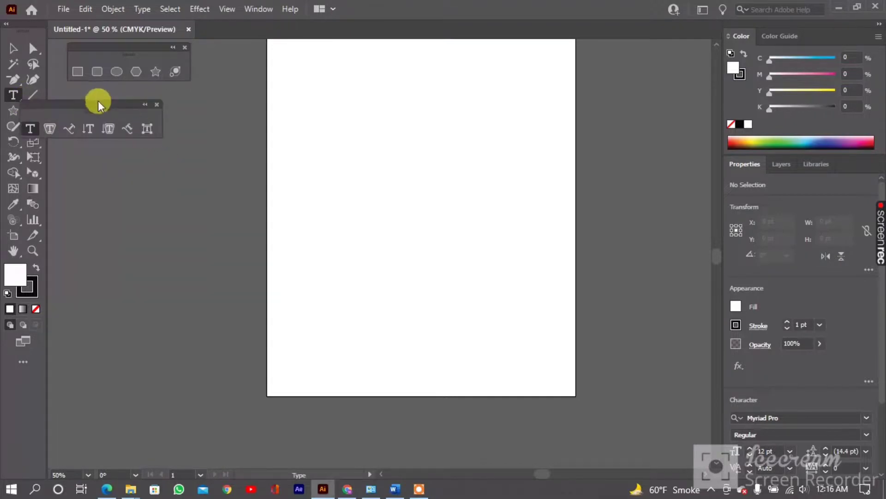
{"action": "left_click_drag", "start_coordinate": [100, 105], "coordinate": [157, 95]}
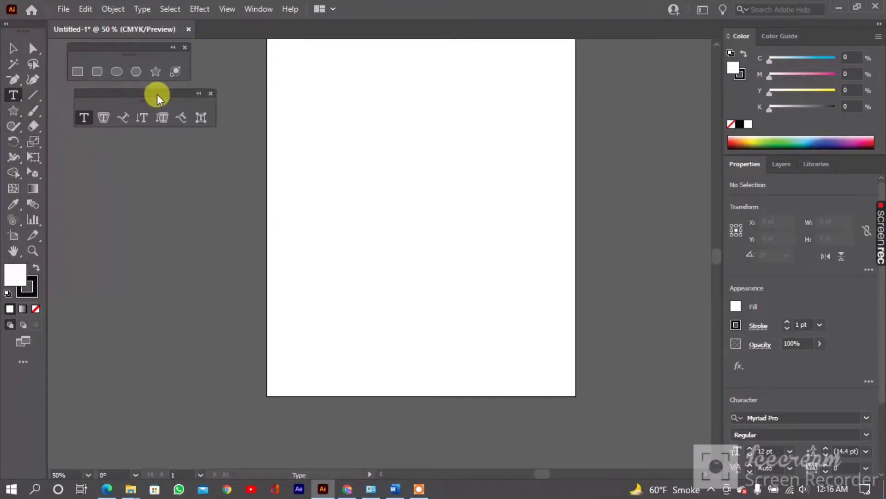
Add a two-line text in the upper middle of the artboard reading "Lorem ipsfgfgfgfjhh" and "cchgvghjhbjum".
{"action": "left_click", "coordinate": [369, 150]}
{"action": "left_click", "coordinate": [394, 146]}
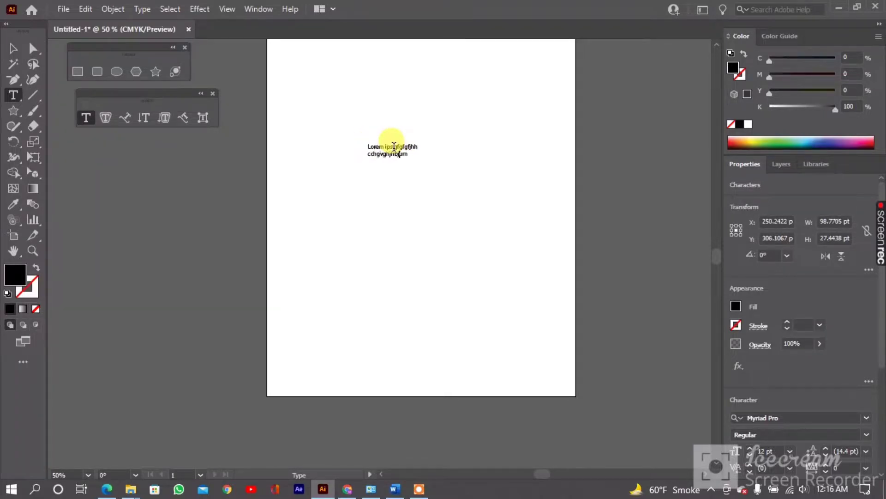
Enlarge the two-line text in the upper middle of the artboard to a font size of 27 pt and deselect it.
{"action": "left_click", "coordinate": [13, 48]}
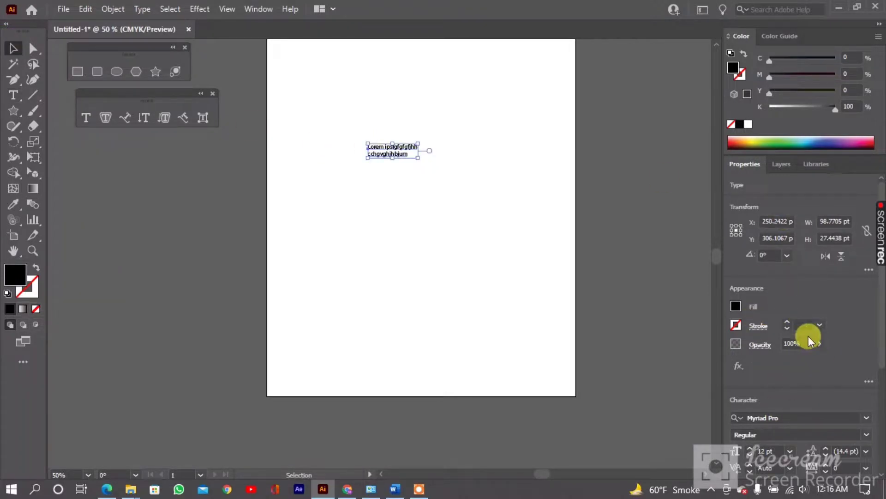
{"action": "left_click_drag", "start_coordinate": [882, 363], "coordinate": [878, 406]}
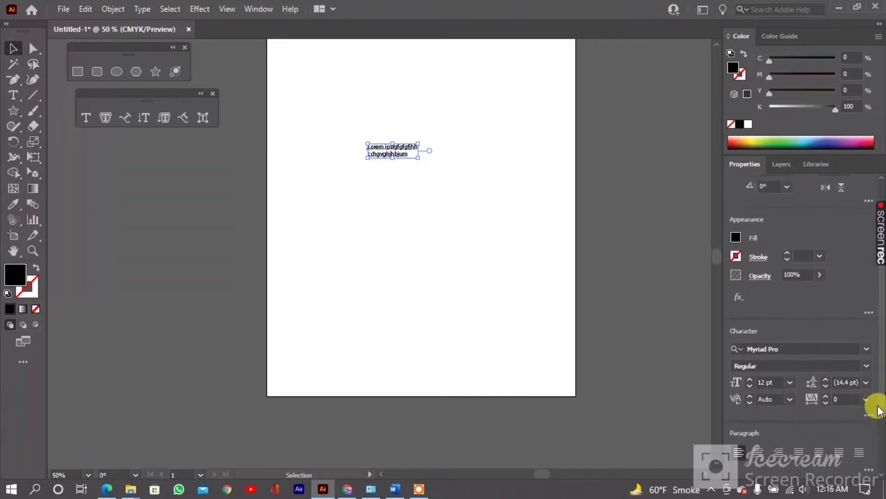
{"action": "left_click", "coordinate": [753, 381]}
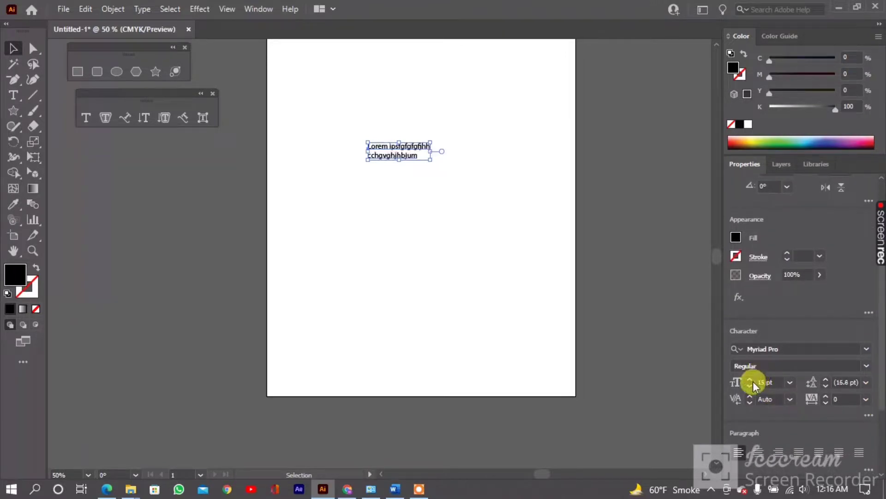
{"action": "left_click", "coordinate": [753, 381]}
{"action": "left_click", "coordinate": [753, 381]}
{"action": "left_click", "coordinate": [753, 381]}
{"action": "left_click", "coordinate": [753, 381]}
{"action": "left_click", "coordinate": [752, 381]}
{"action": "left_click", "coordinate": [752, 381]}
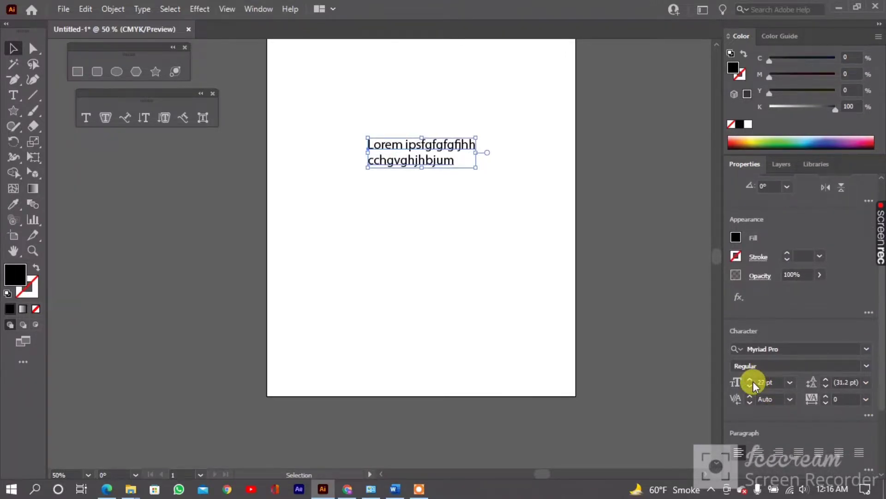
{"action": "left_click", "coordinate": [753, 381]}
{"action": "left_click", "coordinate": [302, 56]}
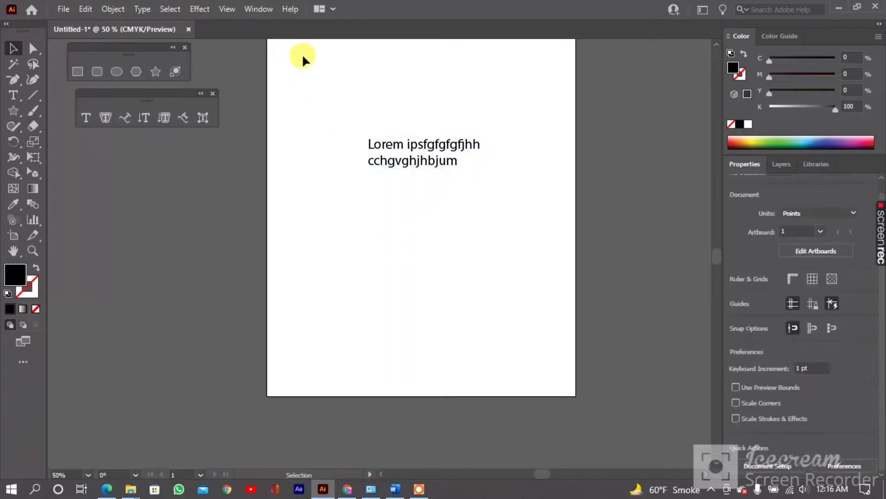
Draw a white ellipse about 437 × 141 pt above the two-line text and fill it with placeholder text using the Area Type tool.
{"action": "left_click", "coordinate": [103, 118]}
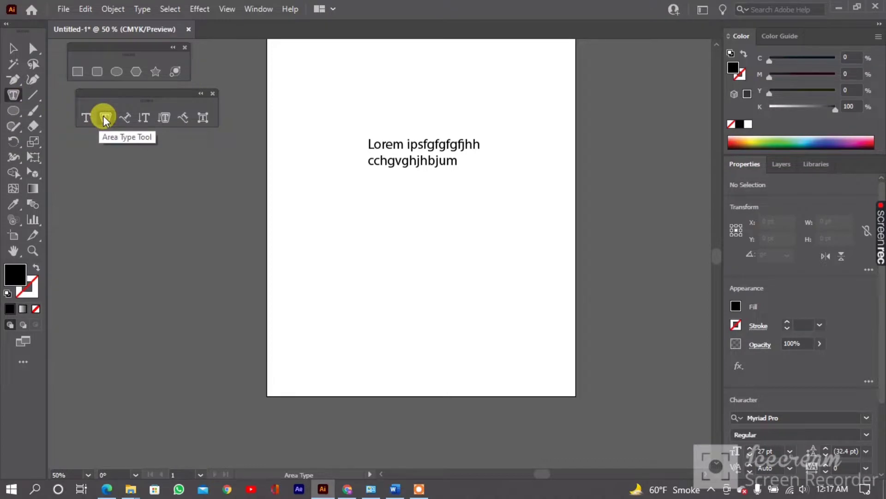
{"action": "left_click", "coordinate": [121, 73]}
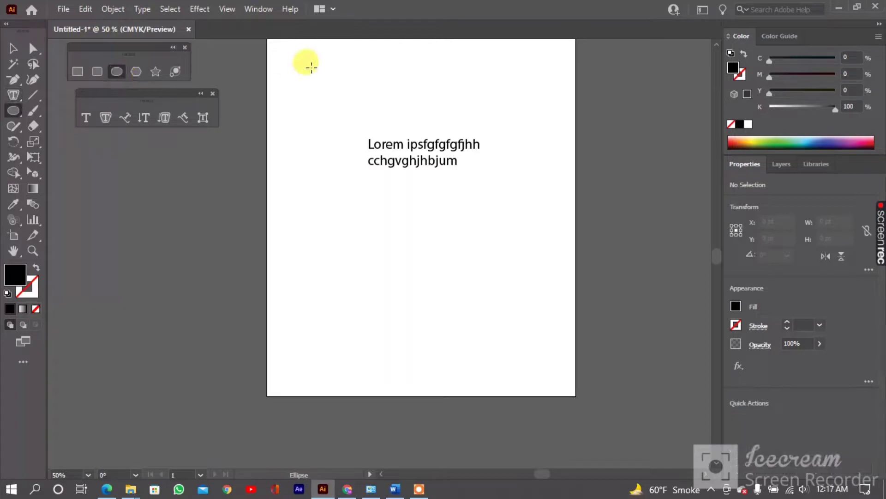
{"action": "left_click_drag", "start_coordinate": [312, 67], "coordinate": [383, 138]}
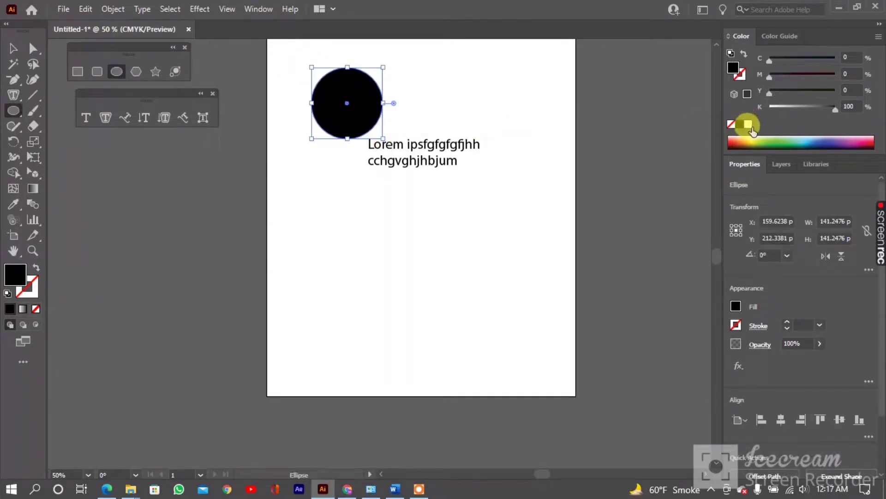
{"action": "left_click", "coordinate": [748, 123]}
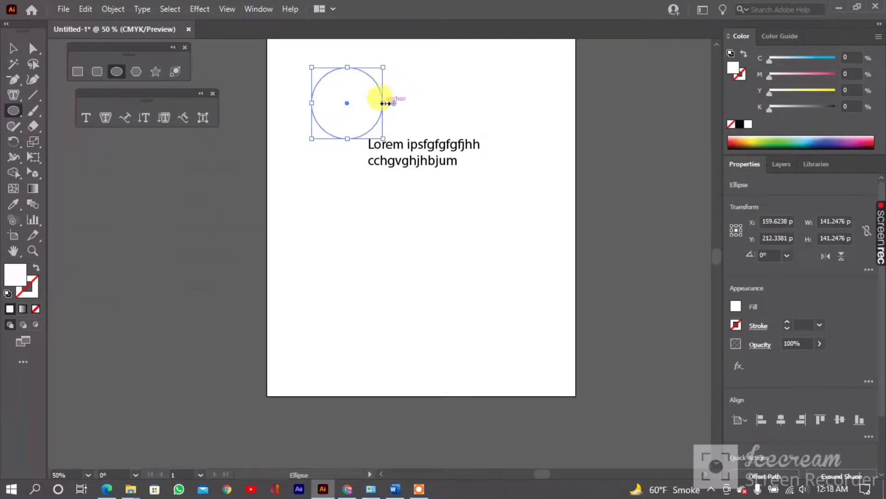
{"action": "left_click_drag", "start_coordinate": [383, 103], "coordinate": [533, 122]}
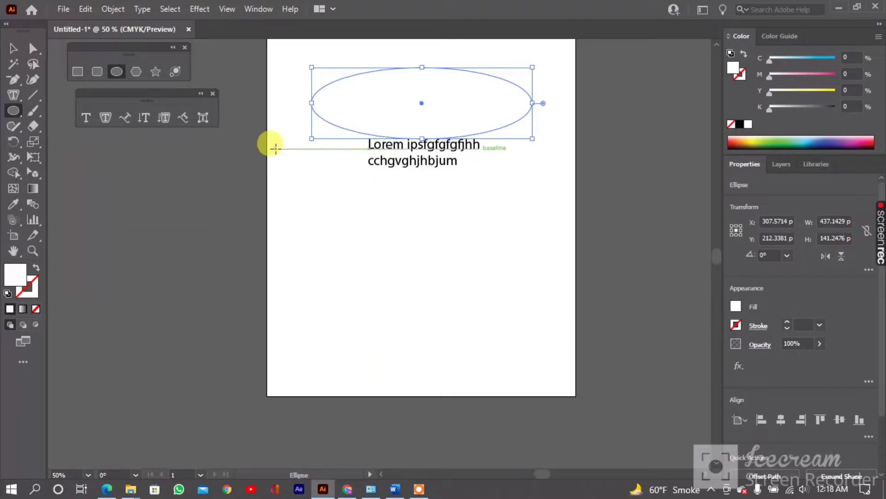
{"action": "left_click", "coordinate": [295, 148]}
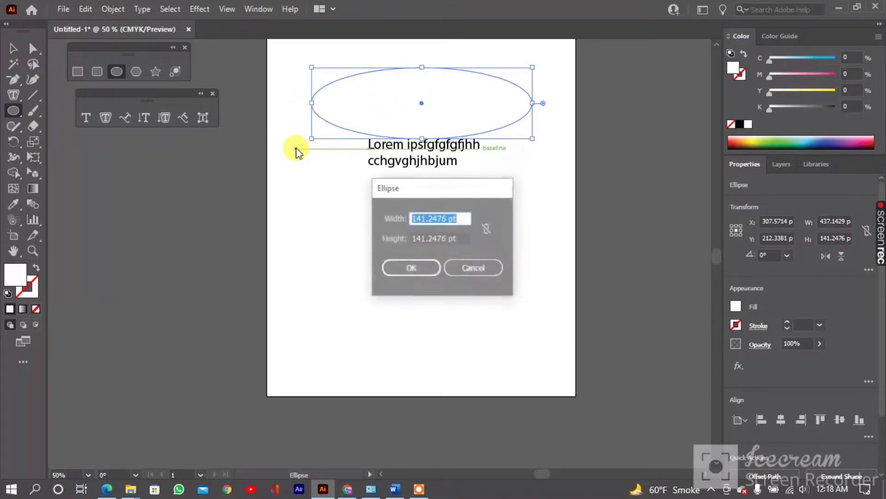
{"action": "left_click", "coordinate": [480, 264]}
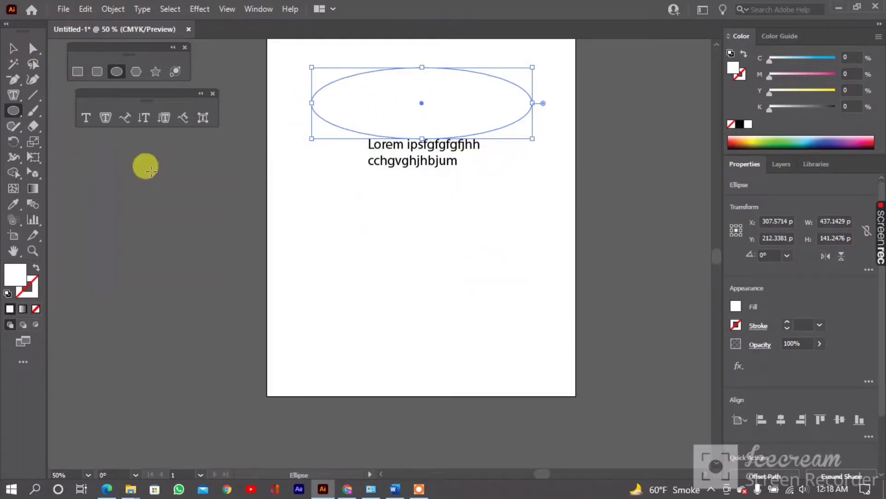
{"action": "left_click", "coordinate": [101, 116]}
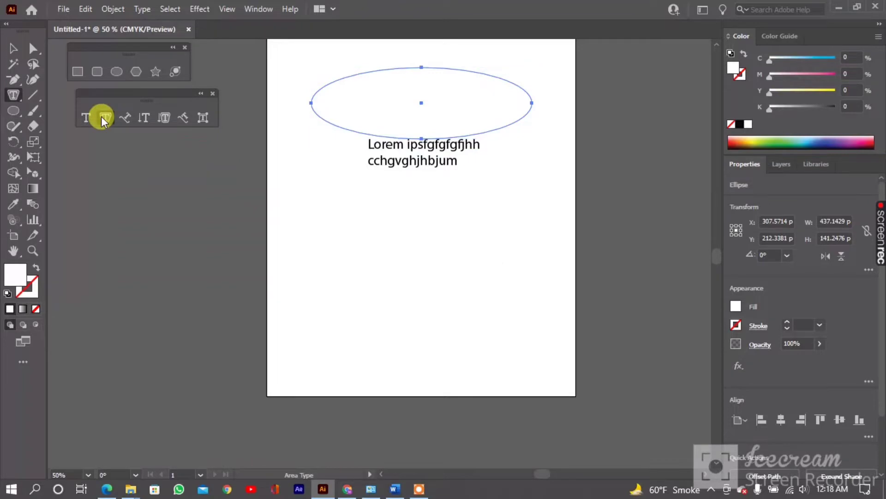
{"action": "left_click", "coordinate": [314, 95]}
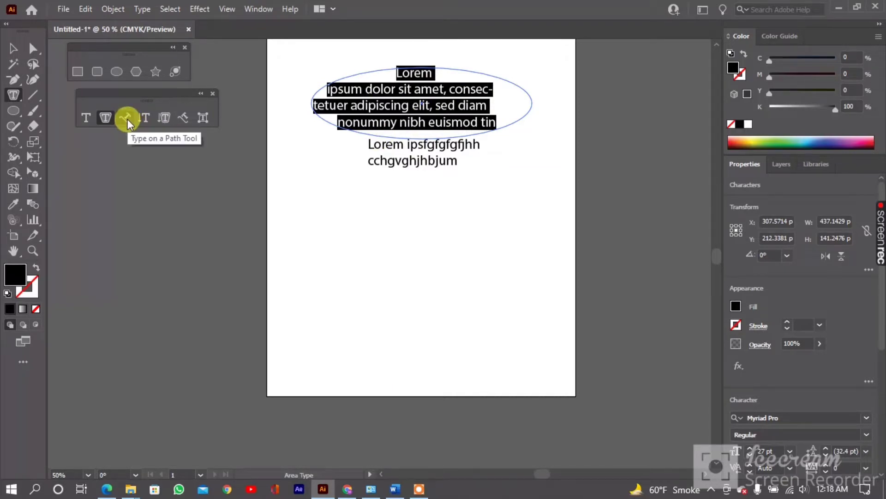
Draw a white ellipse about 274 × 181 pt below the two-line text and run placeholder text along its outline with Type on a Path.
{"action": "left_click", "coordinate": [117, 72]}
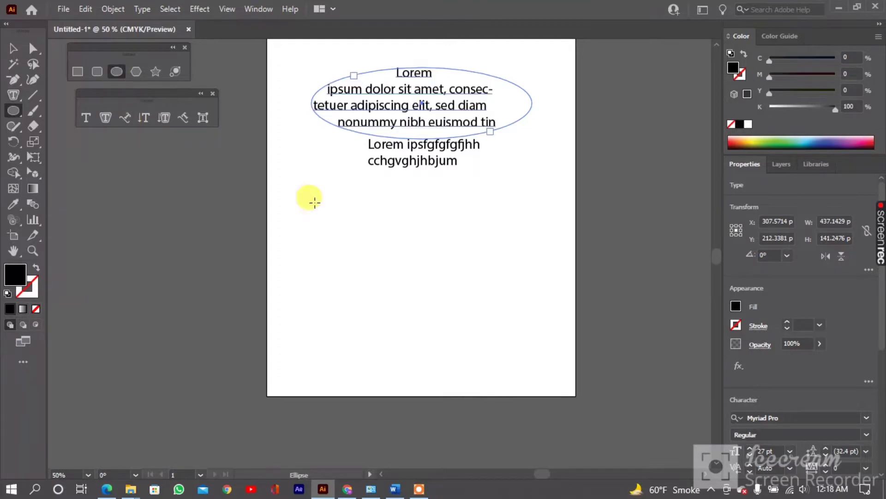
{"action": "left_click_drag", "start_coordinate": [354, 227], "coordinate": [493, 317]}
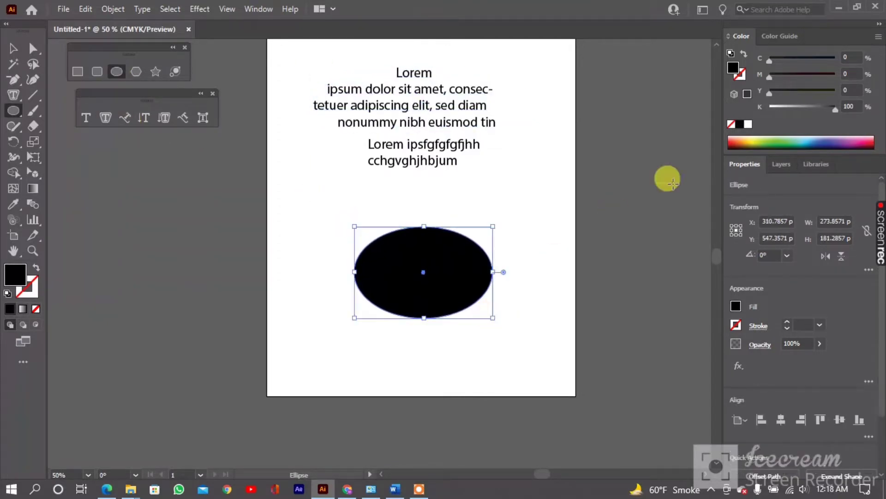
{"action": "left_click", "coordinate": [748, 125]}
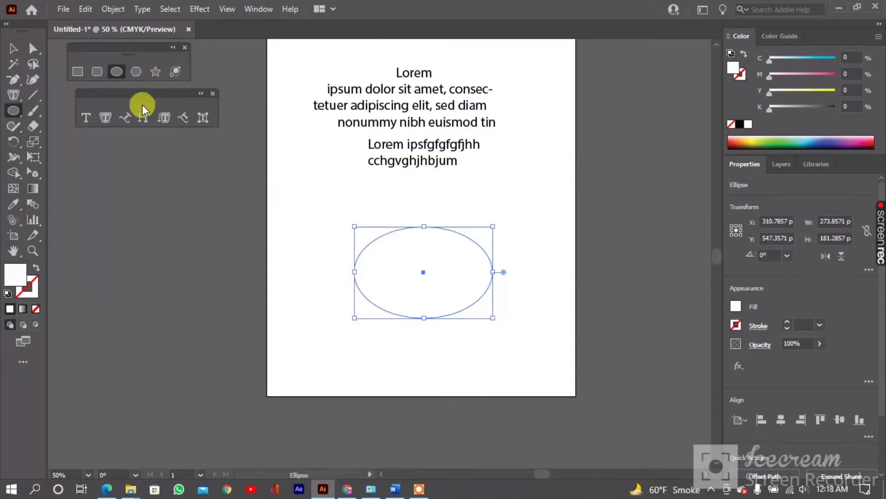
{"action": "left_click", "coordinate": [127, 115]}
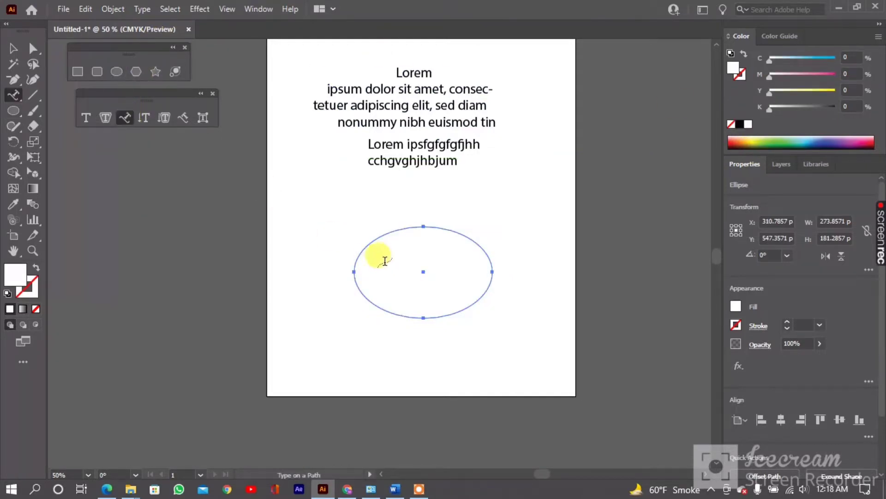
{"action": "left_click", "coordinate": [374, 240]}
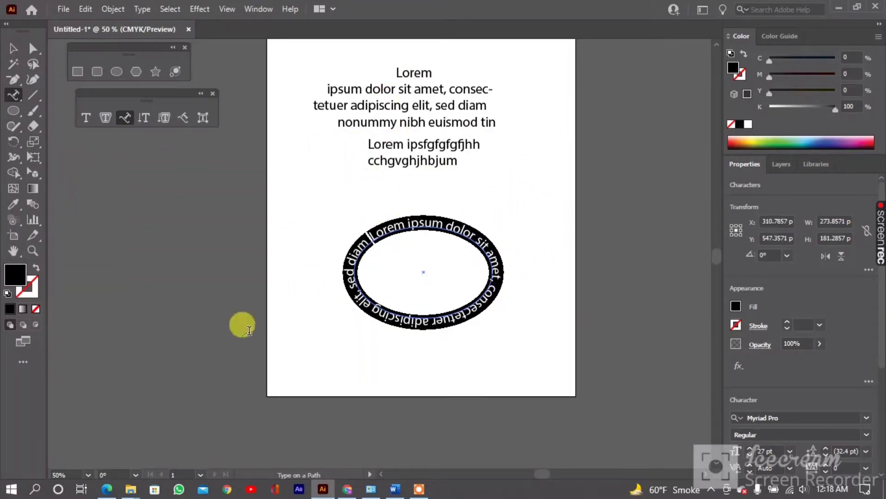
Add a vertical placeholder text reading "Lorem ipsum" near the artboard's left edge with the Vertical Type tool.
{"action": "left_click", "coordinate": [143, 125]}
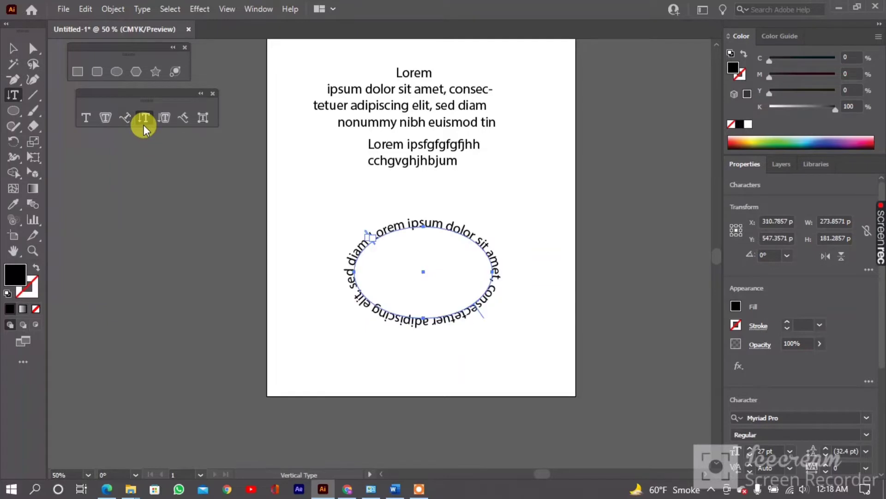
{"action": "left_click", "coordinate": [287, 154]}
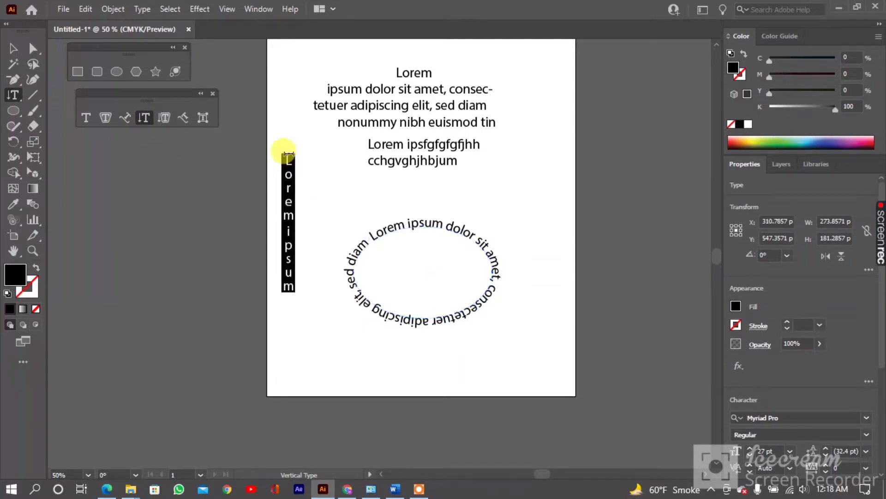
{"action": "left_click", "coordinate": [334, 171]}
{"action": "left_click", "coordinate": [292, 153]}
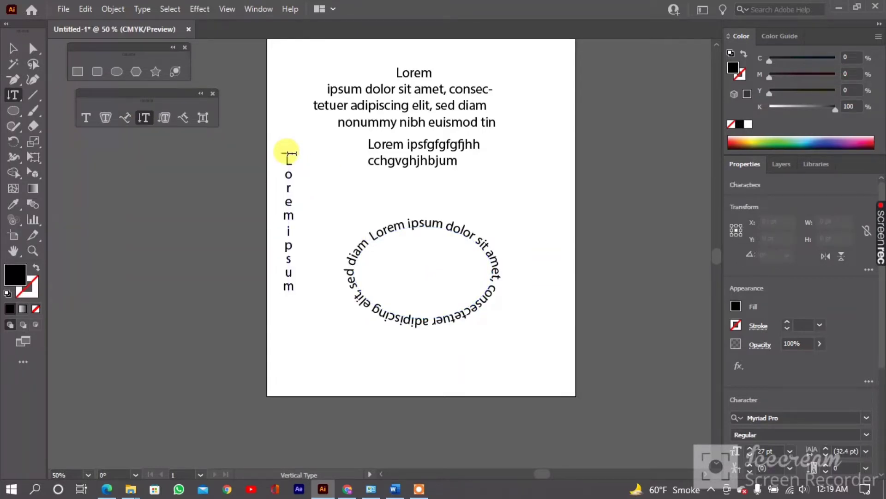
{"action": "left_click", "coordinate": [325, 167]}
{"action": "key", "text": "j"}
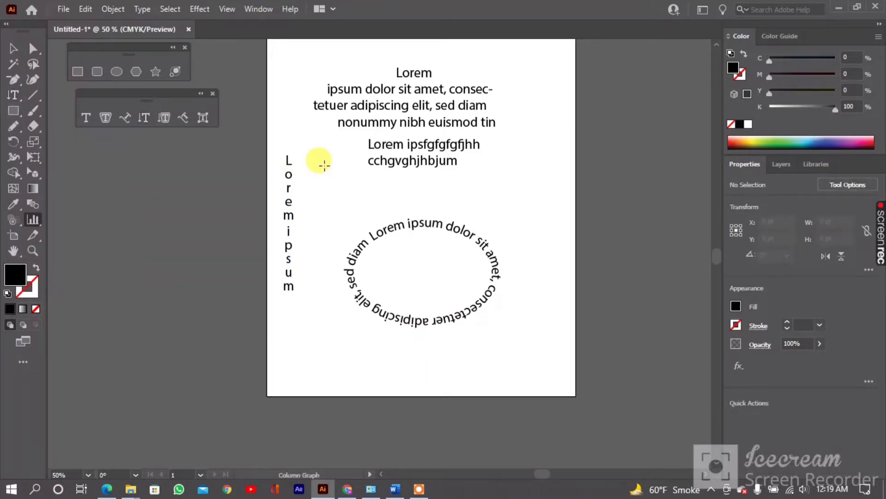
{"action": "left_click", "coordinate": [324, 165]}
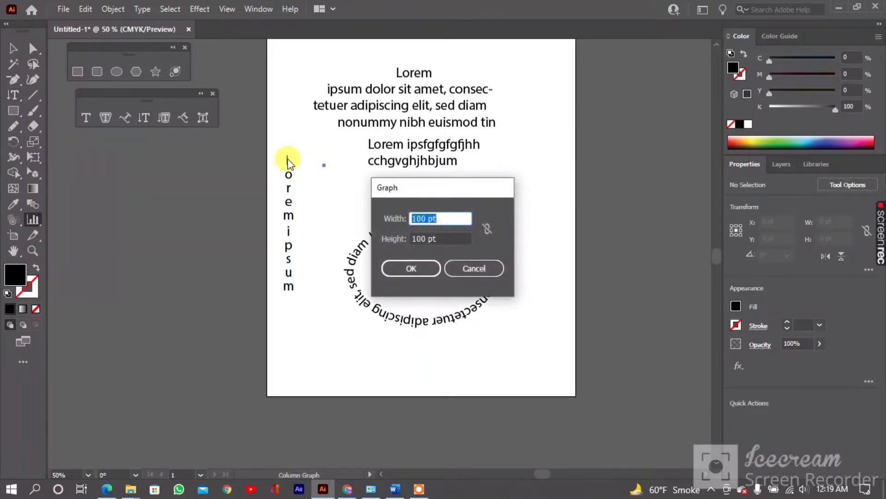
{"action": "left_click", "coordinate": [493, 265]}
Add a second vertical text reading "jjnjnnmmnnmii" just right of the vertical "Lorem ipsum".
{"action": "left_click", "coordinate": [151, 116]}
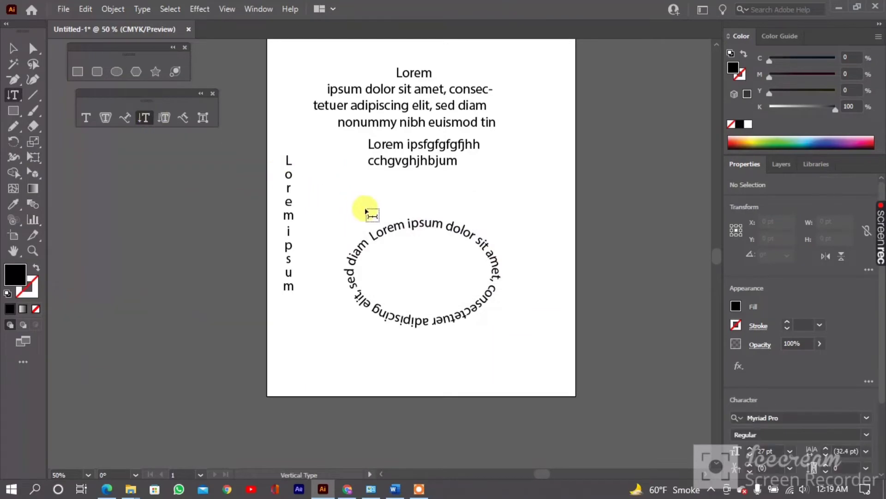
{"action": "left_click", "coordinate": [306, 179]}
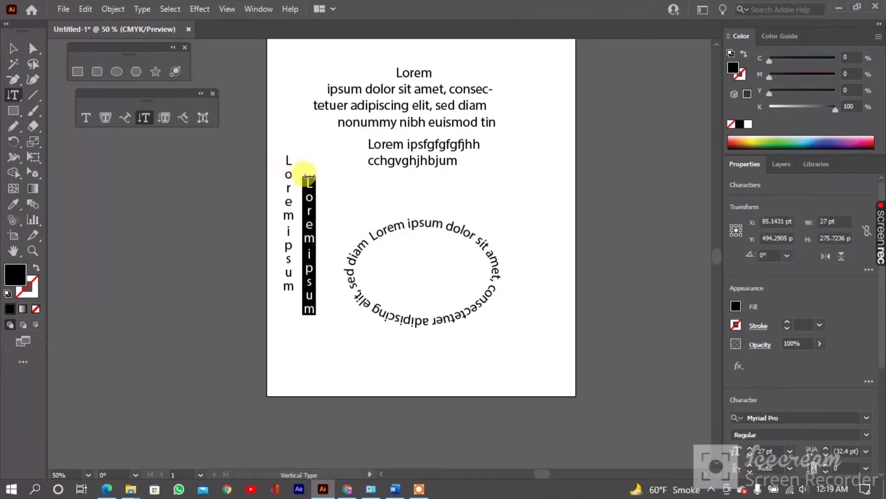
{"action": "type", "text": "jjnjnnmmnnmii"}
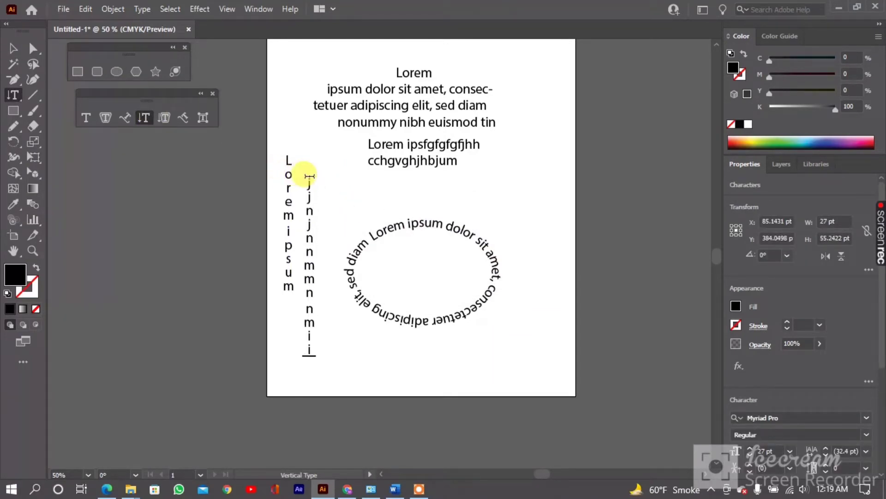
Try to place vertical area type on an empty part of the artboard beside the two-line text.
{"action": "left_click", "coordinate": [165, 113]}
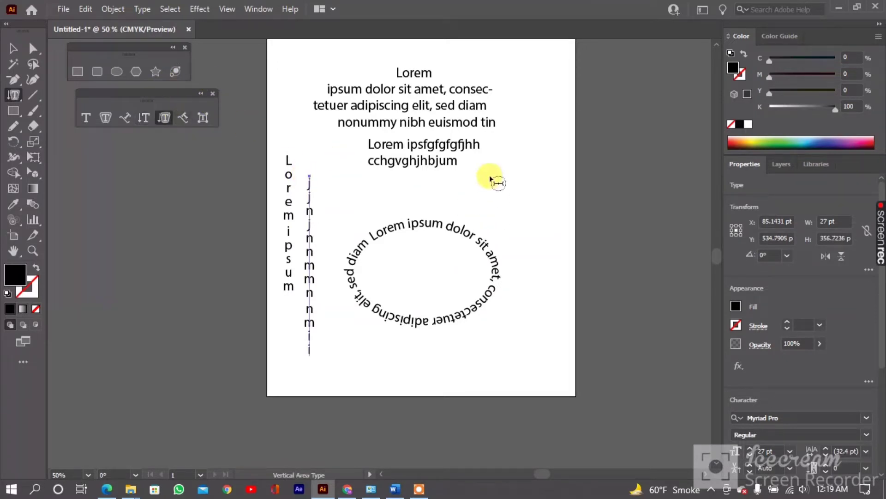
{"action": "left_click", "coordinate": [500, 152]}
{"action": "left_click", "coordinate": [572, 262]}
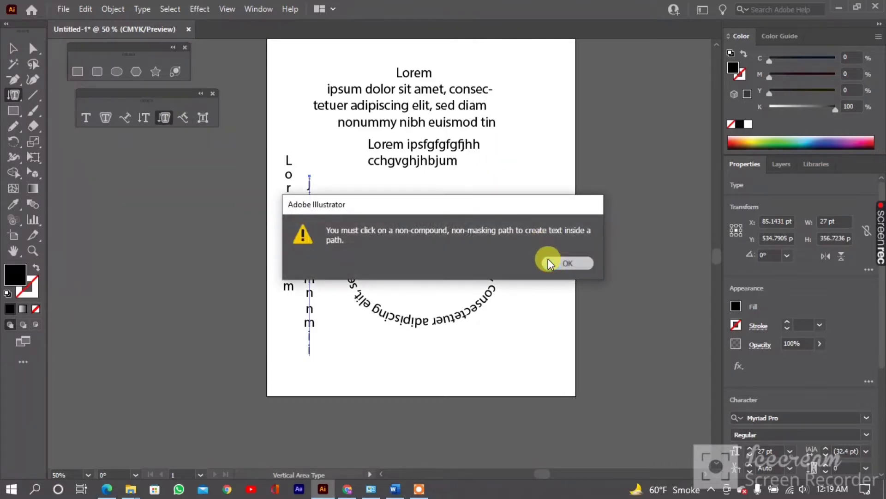
Draw a white rectangle about 120 × 134 pt at the oval text's upper right and fill it with vertical area placeholder text.
{"action": "left_click", "coordinate": [83, 70]}
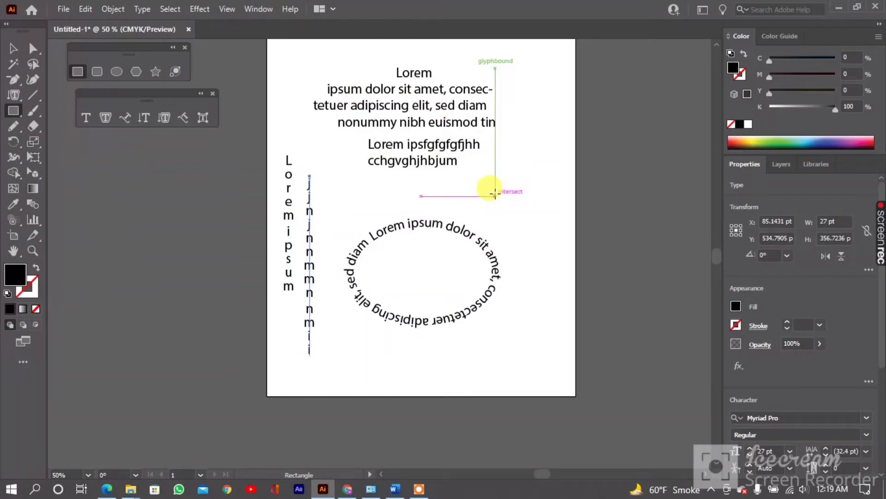
{"action": "left_click_drag", "start_coordinate": [496, 196], "coordinate": [557, 263]}
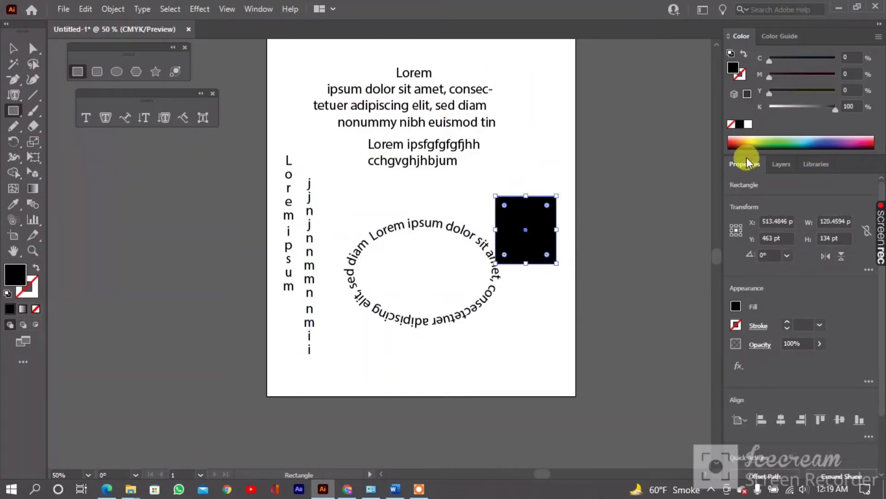
{"action": "left_click", "coordinate": [748, 124]}
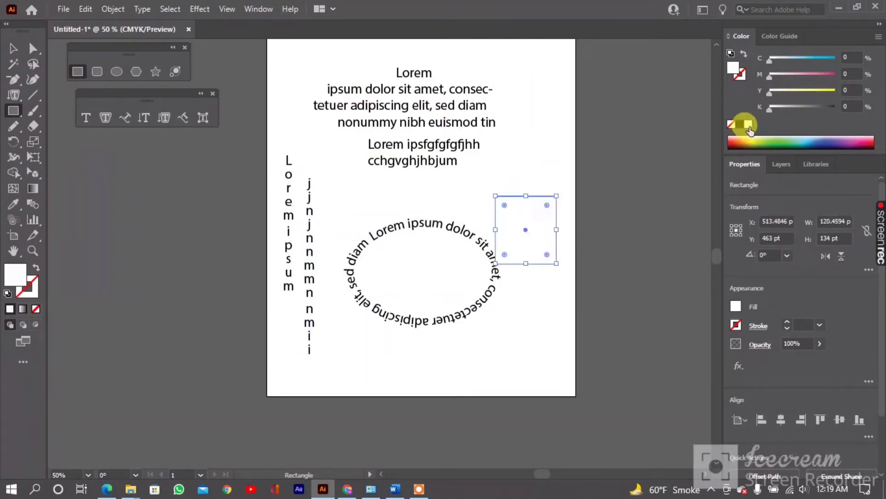
{"action": "left_click", "coordinate": [499, 215]}
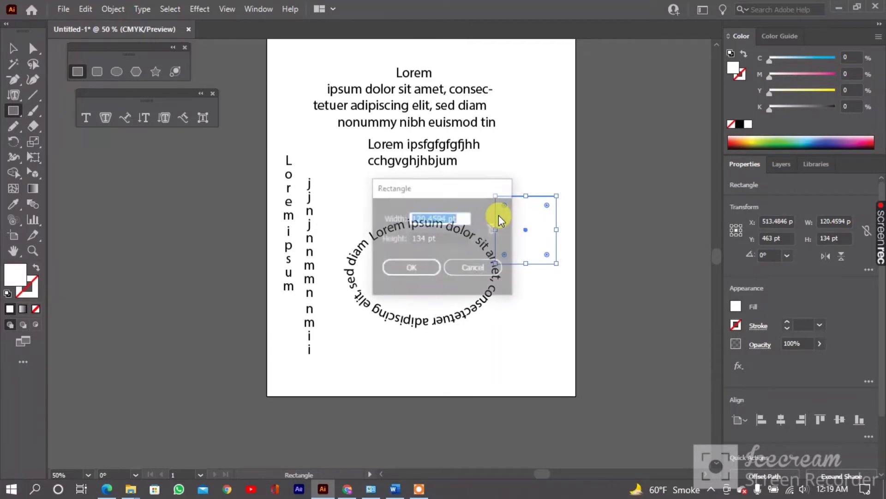
{"action": "left_click", "coordinate": [470, 267]}
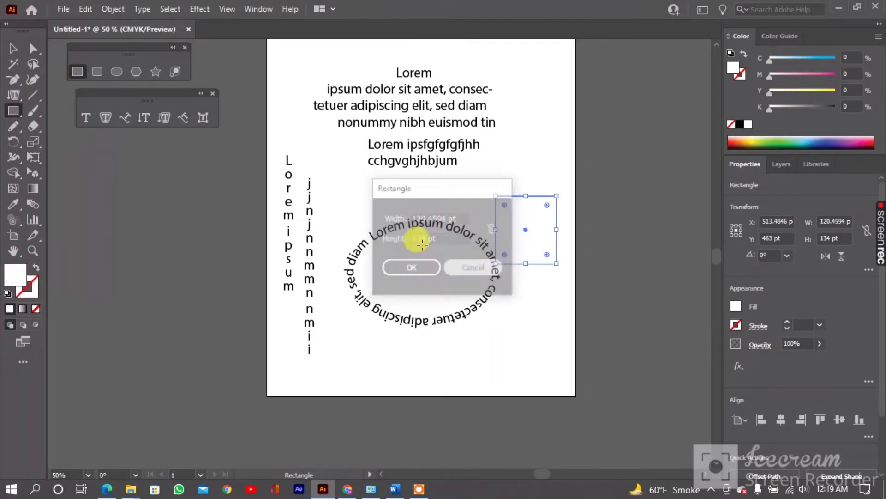
{"action": "left_click", "coordinate": [169, 117]}
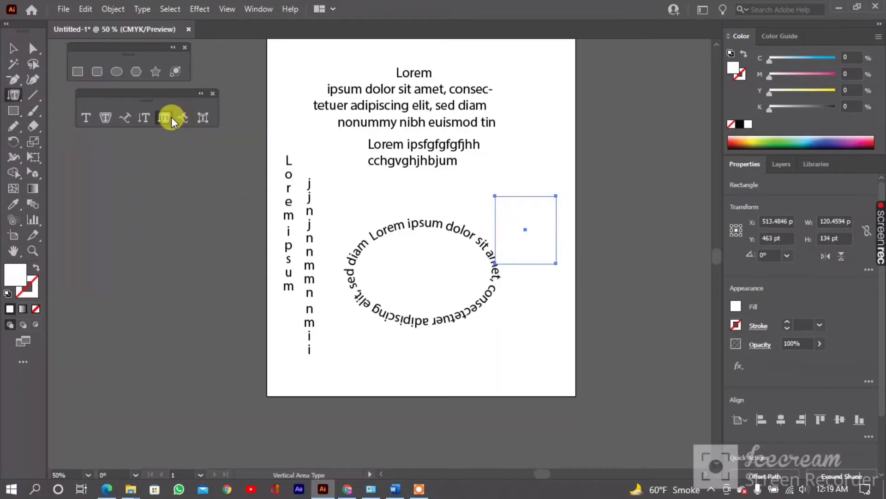
{"action": "left_click", "coordinate": [497, 211]}
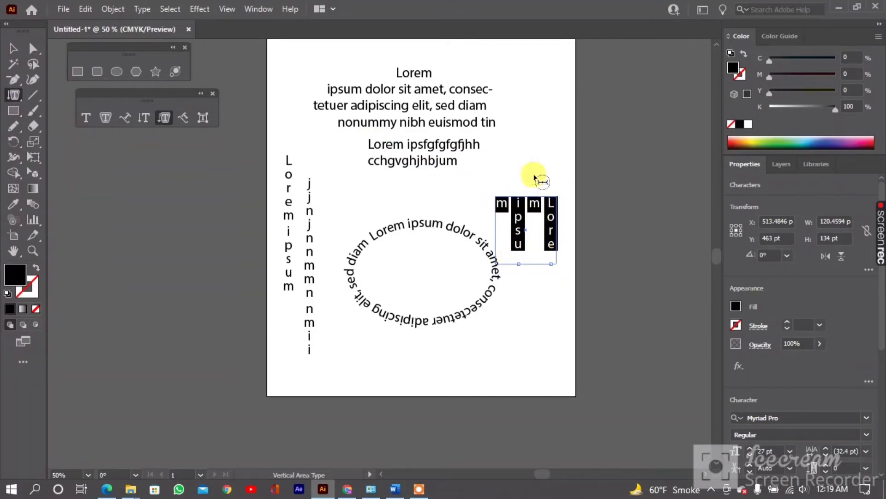
Try to place vertical path type on the left edge of the rectangle holding the vertical text.
{"action": "left_click", "coordinate": [177, 121]}
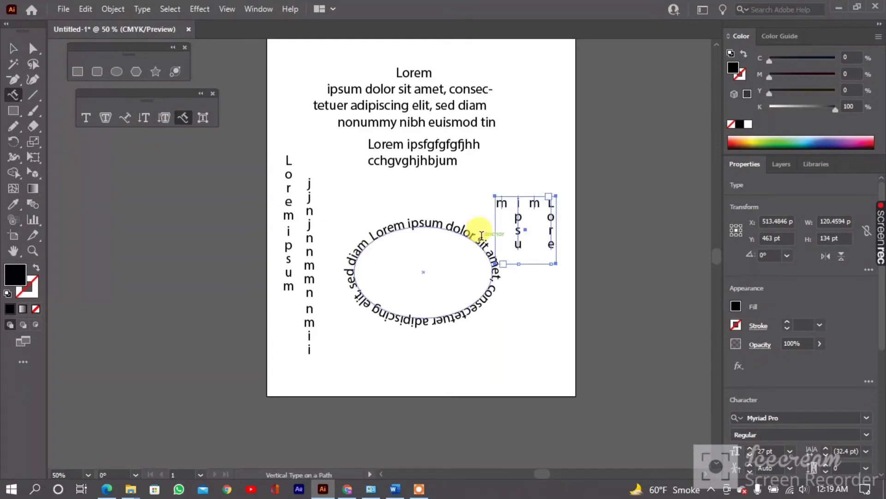
{"action": "left_click", "coordinate": [497, 232]}
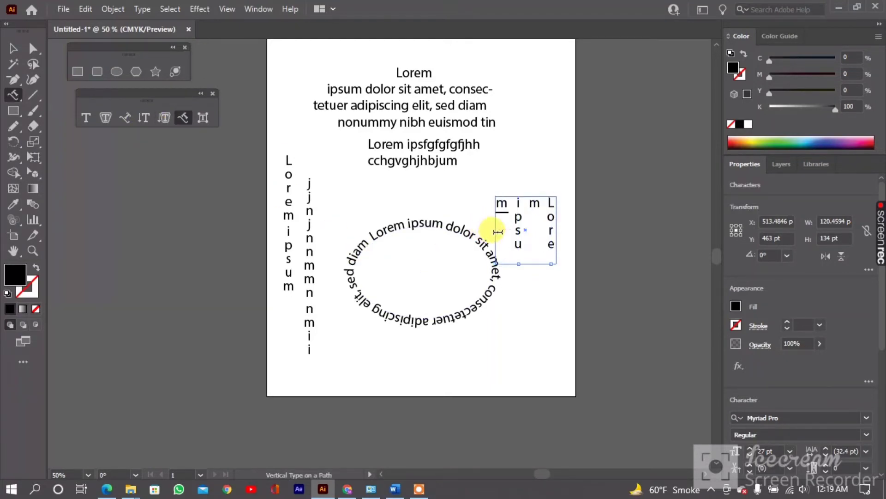